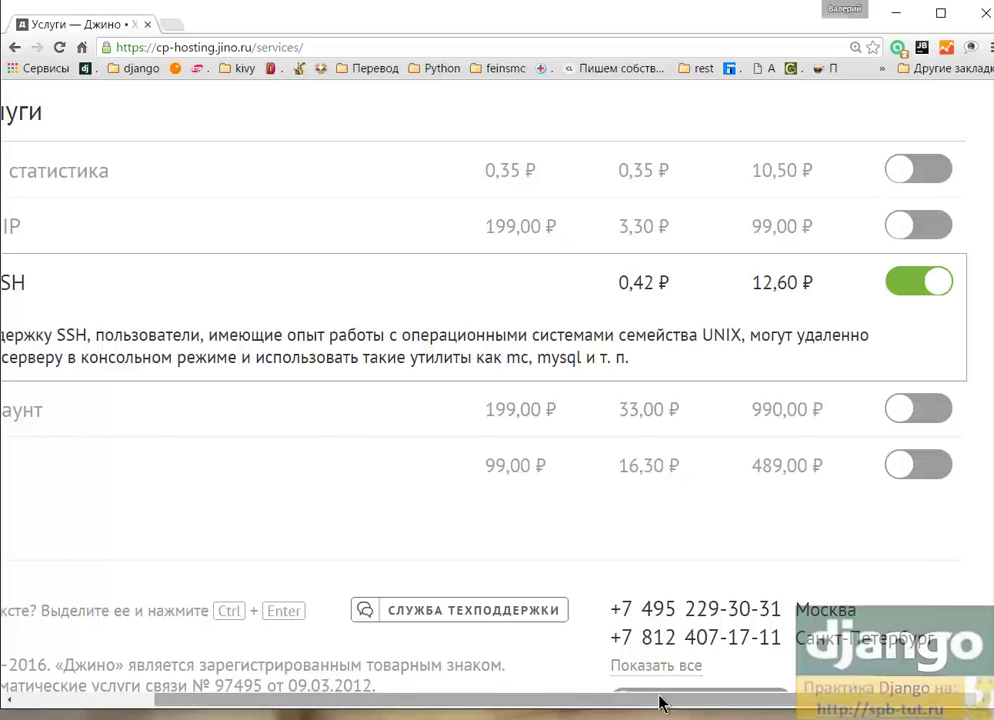
# Step: Check that SSH support is switched on, then go back to the panel's home page
pyautogui.moveTo(600, 703); pyautogui.dragTo(846, 688)
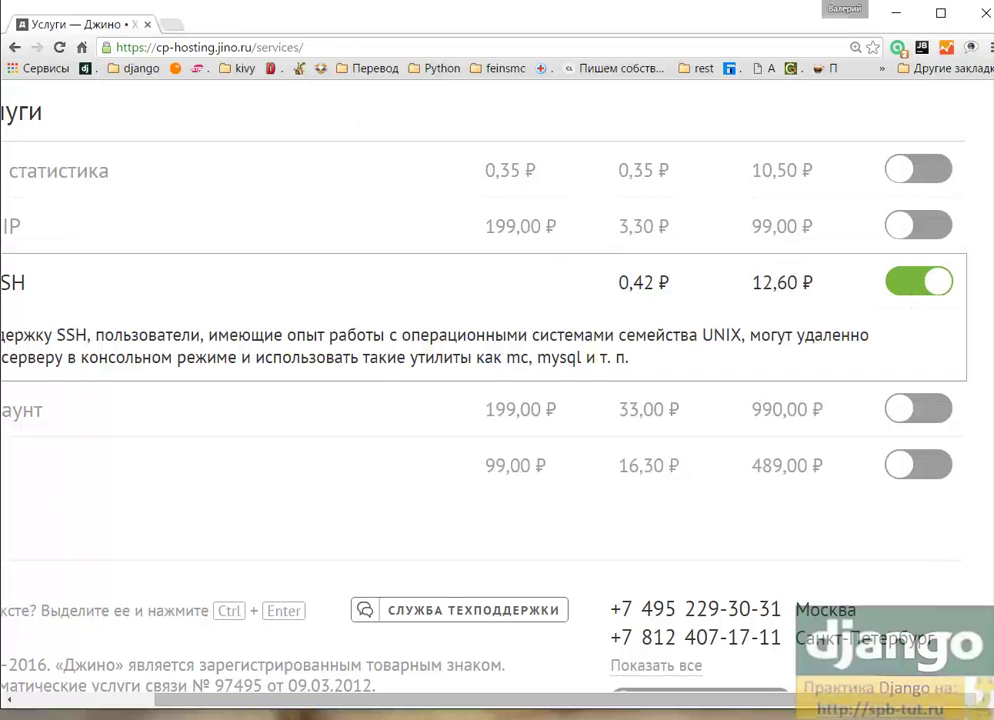
pyautogui.click(13, 48)
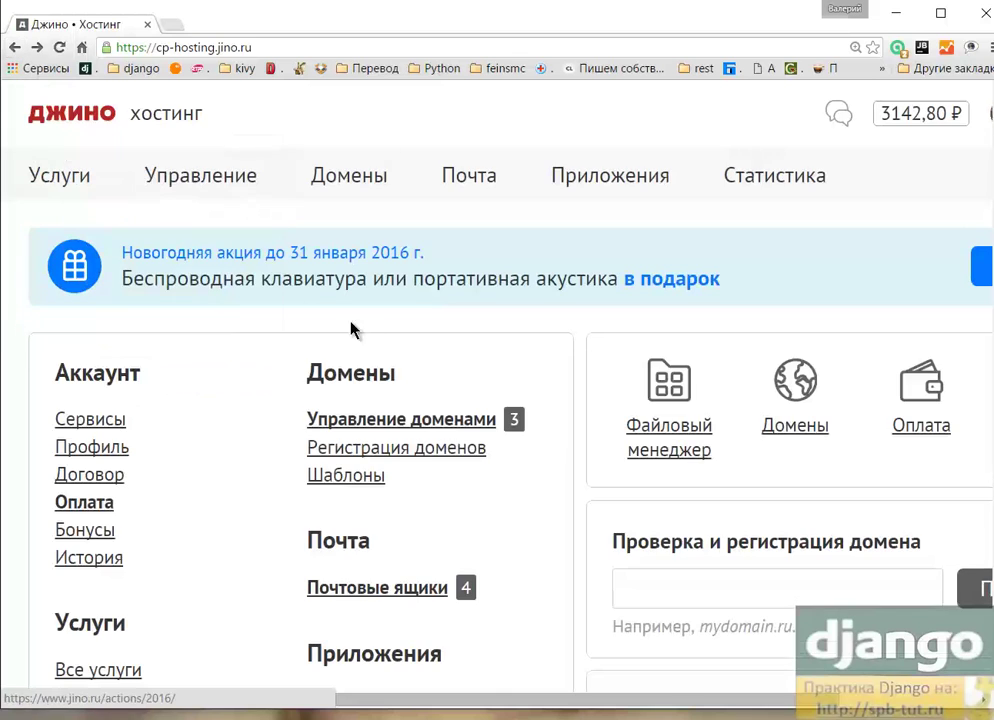
pyautogui.moveTo(226, 184)
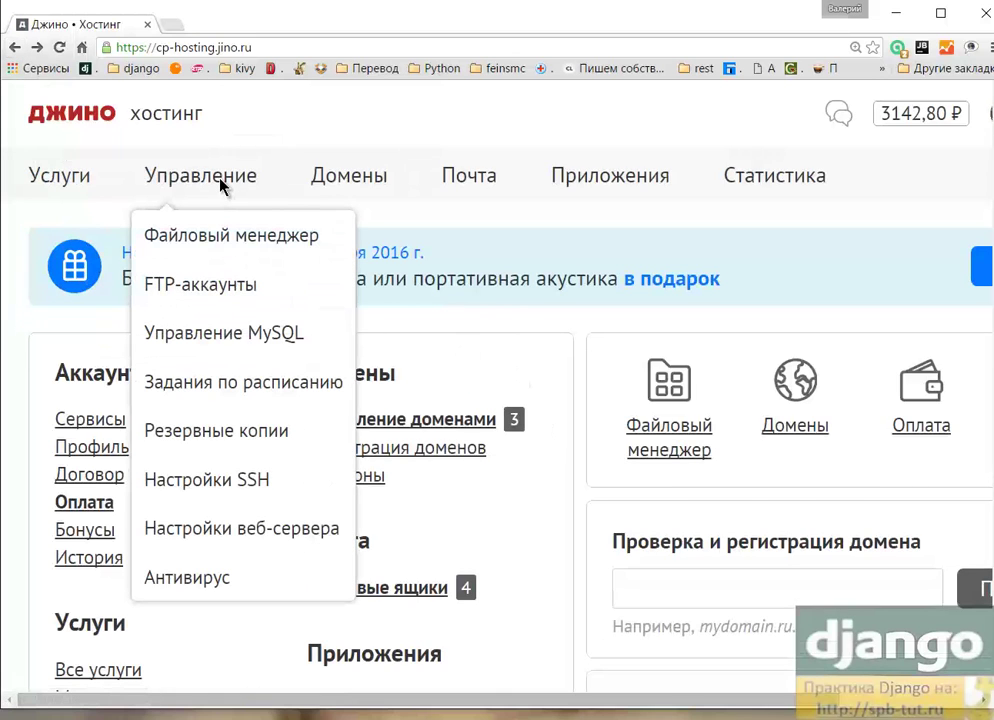
# Step: Look up the computer's public IP on 2ip.ru in a new tab, then return to the hosting panel
pyautogui.click(170, 24)
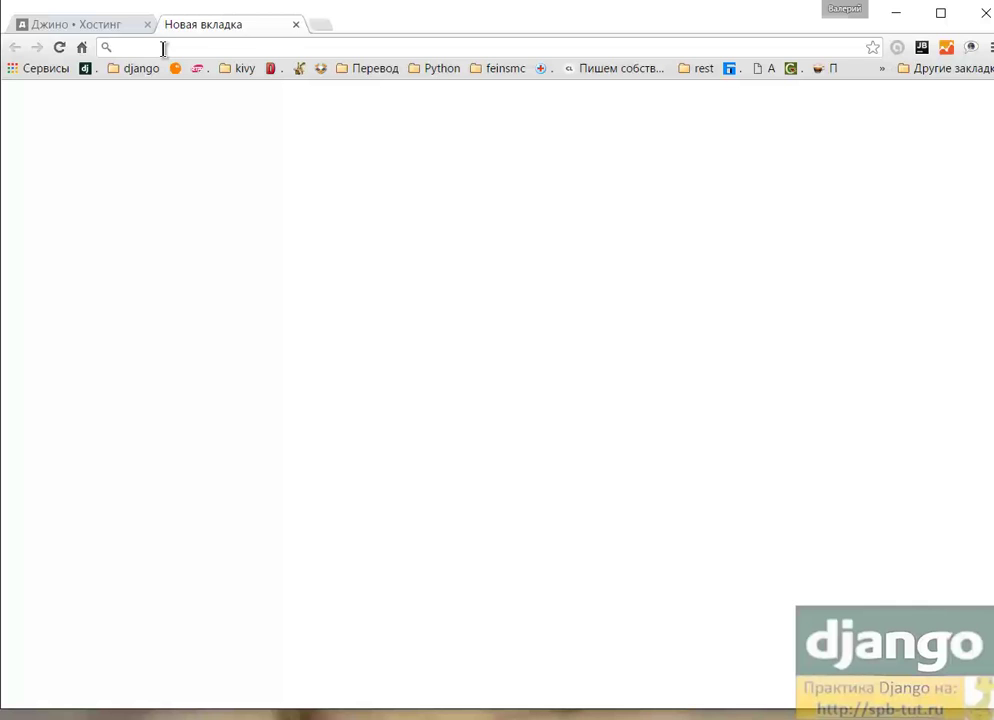
pyautogui.write('2')
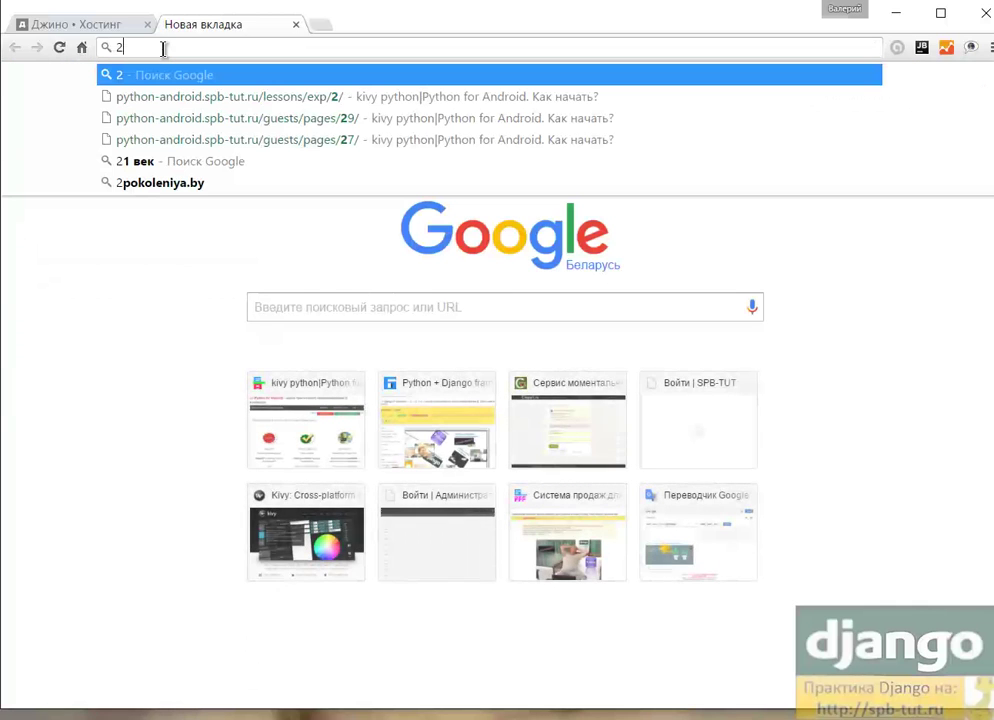
pyautogui.write('ip')
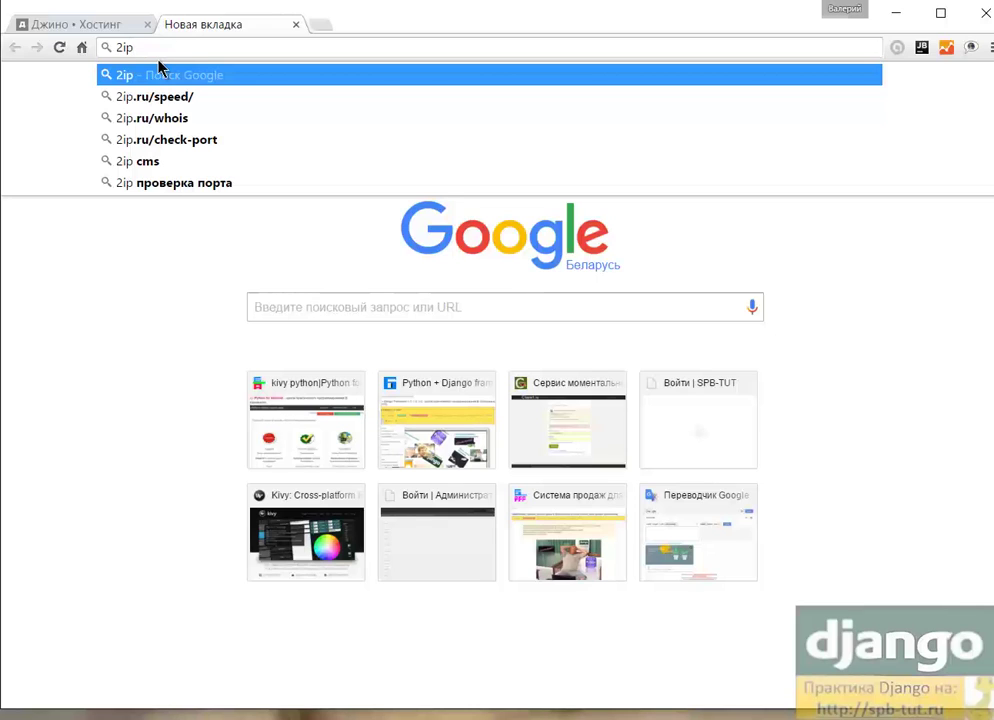
pyautogui.write('.ru')
pyautogui.press('Return')
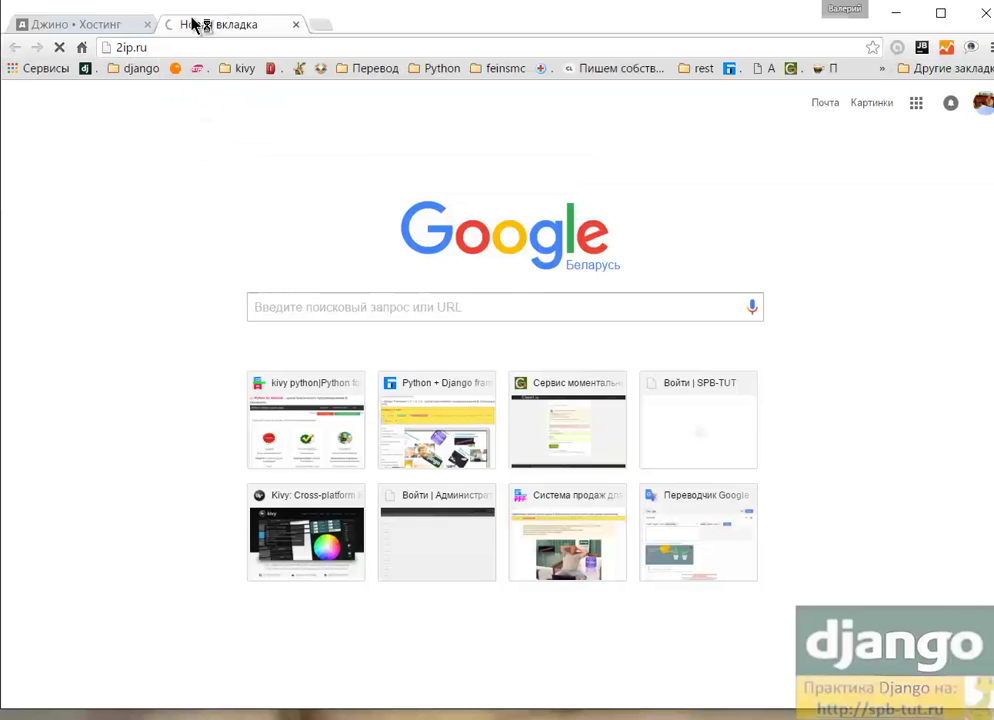
pyautogui.click(75, 28)
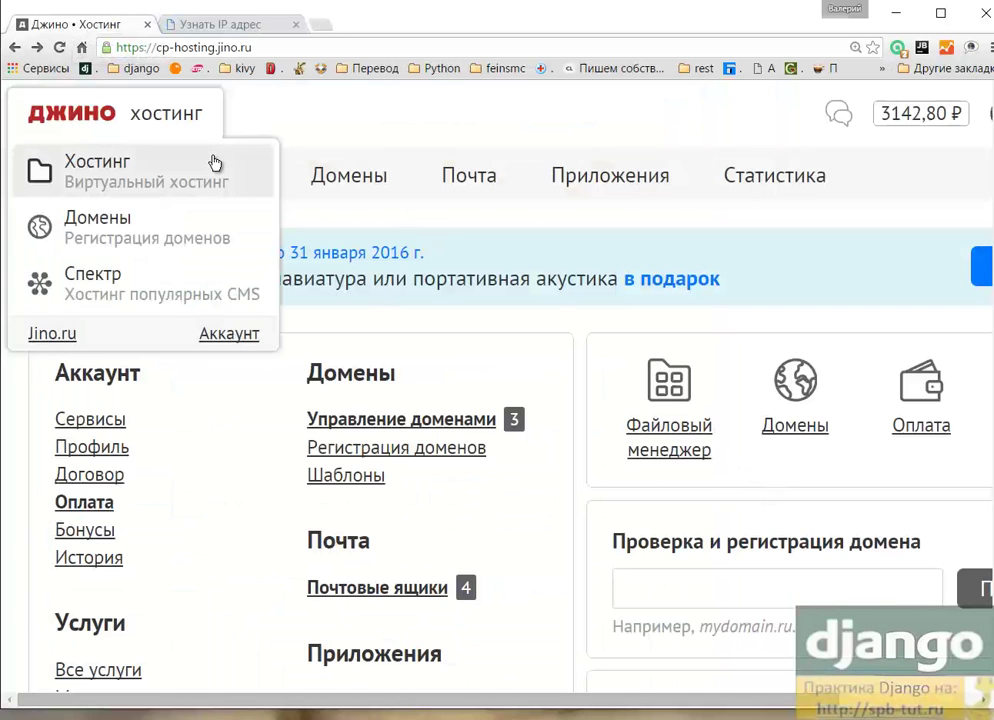
# Step: Open Управление > Настройки SSH to view the allowed range 37.17.19.0/24, then switch to KeePass
pyautogui.moveTo(212, 178)
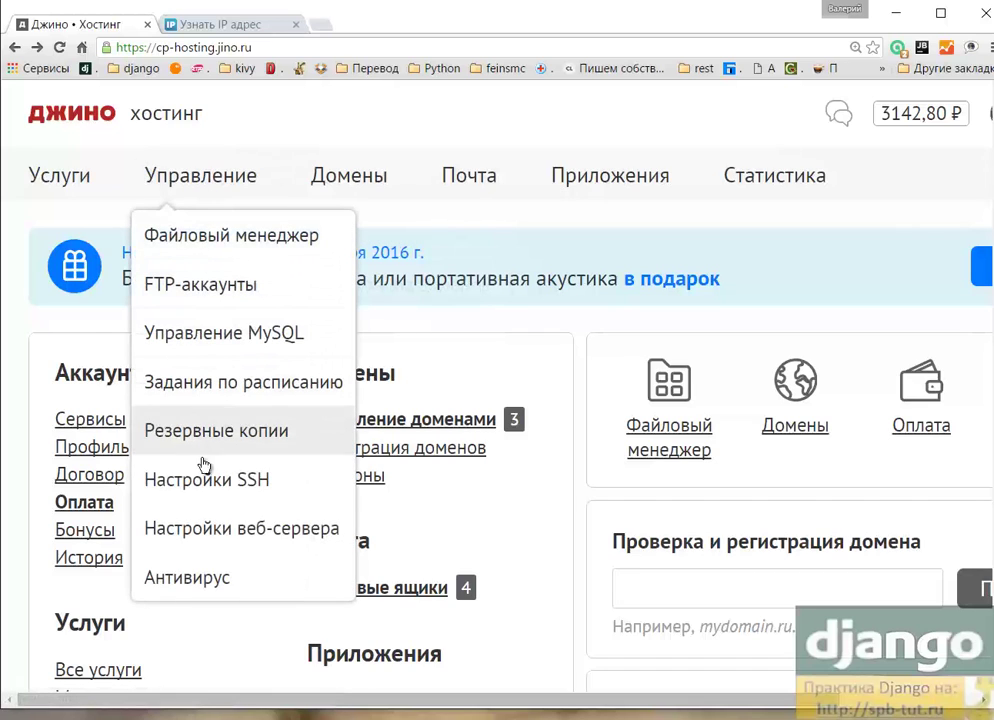
pyautogui.click(205, 490)
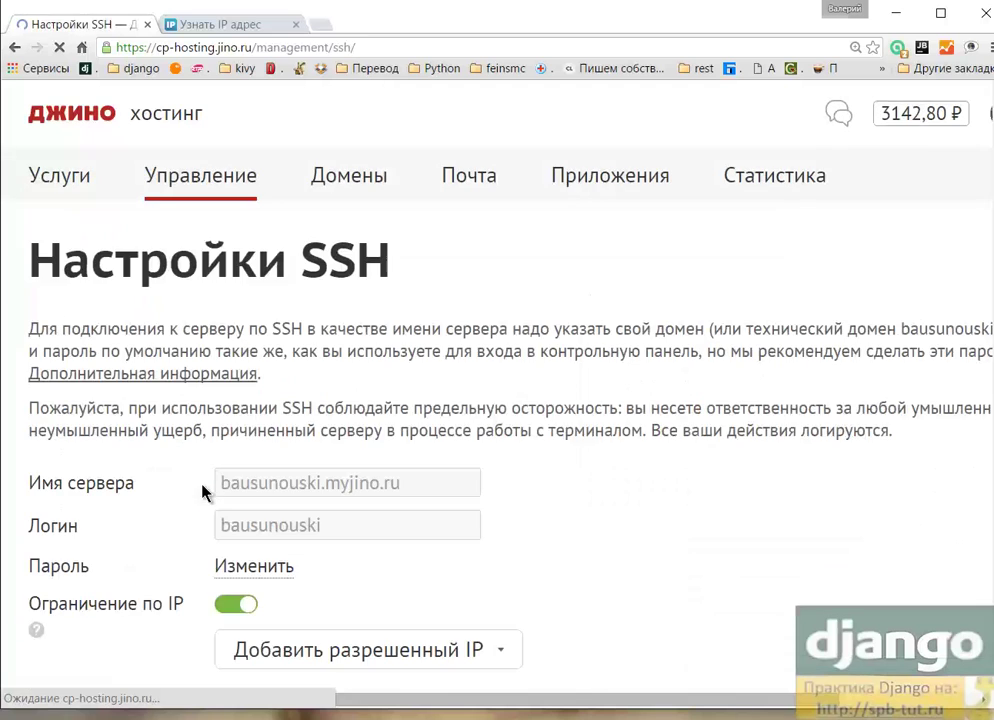
pyautogui.scroll(-3, 600, 380)
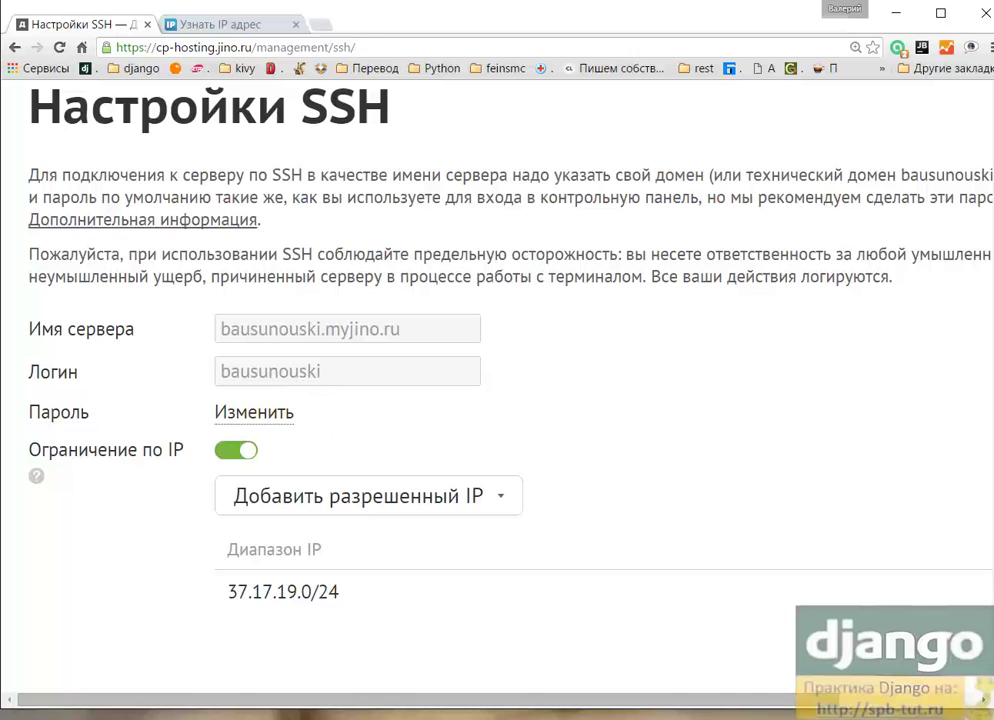
pyautogui.hotkey('alt', 'Tab')
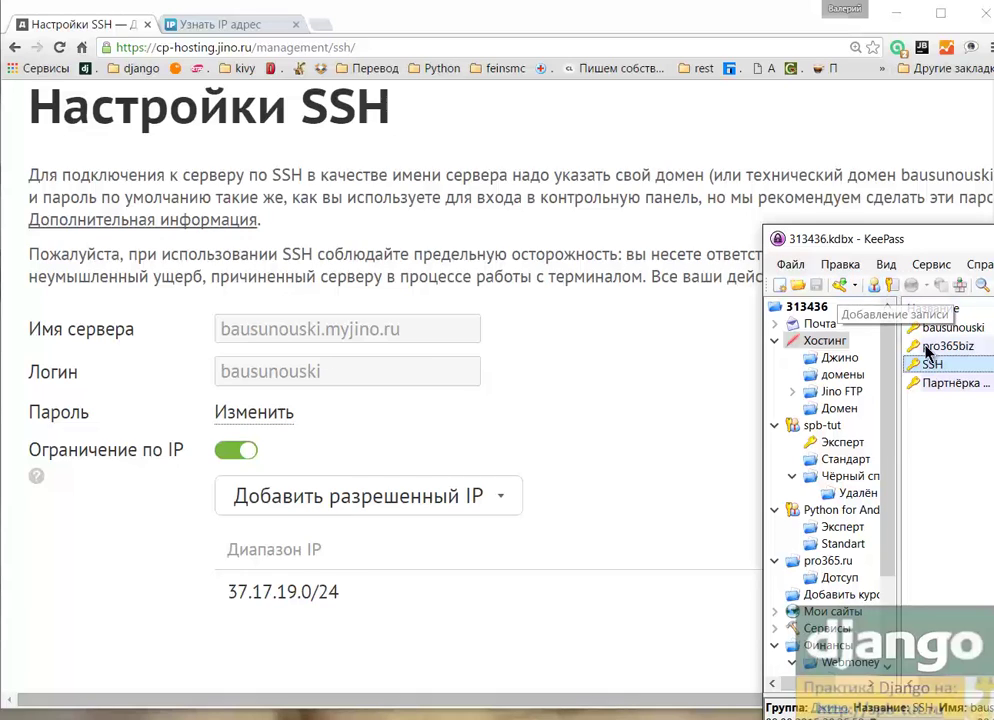
# Step: Copy a freshly generated password from KeePass's Add Entry form and cancel the form
pyautogui.click(943, 384)
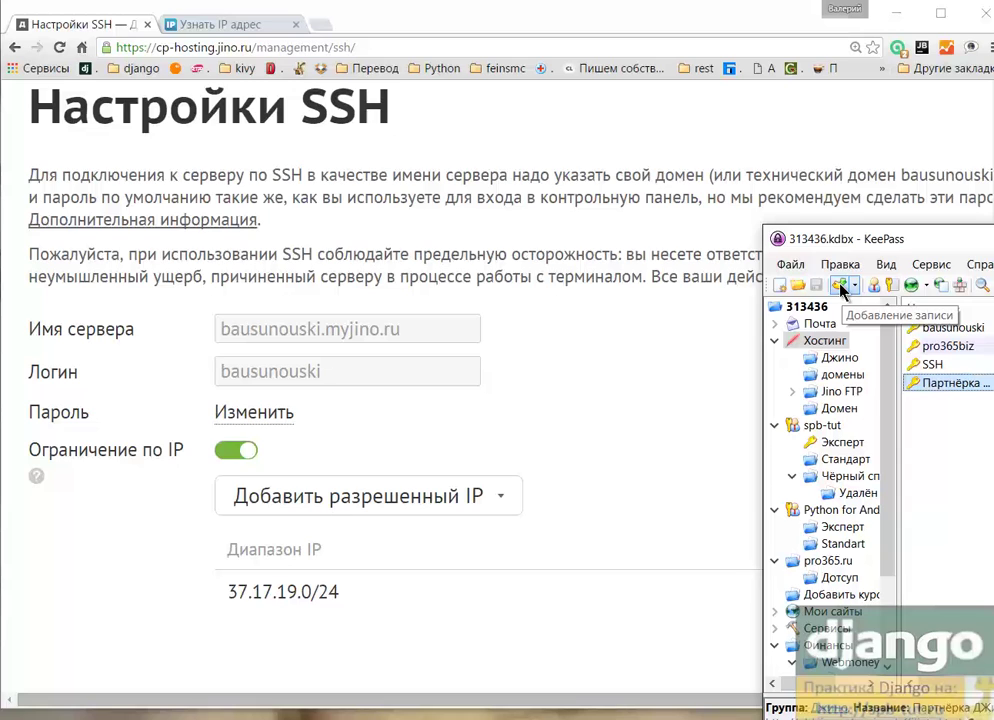
pyautogui.click(842, 287)
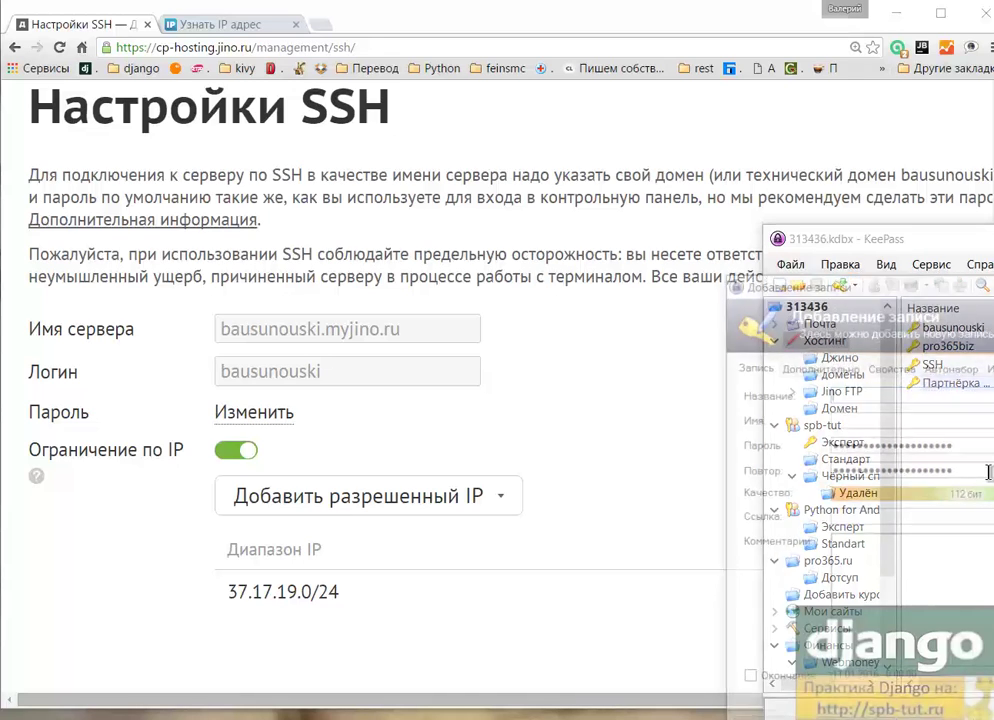
pyautogui.hotkey('ctrl', 'h')
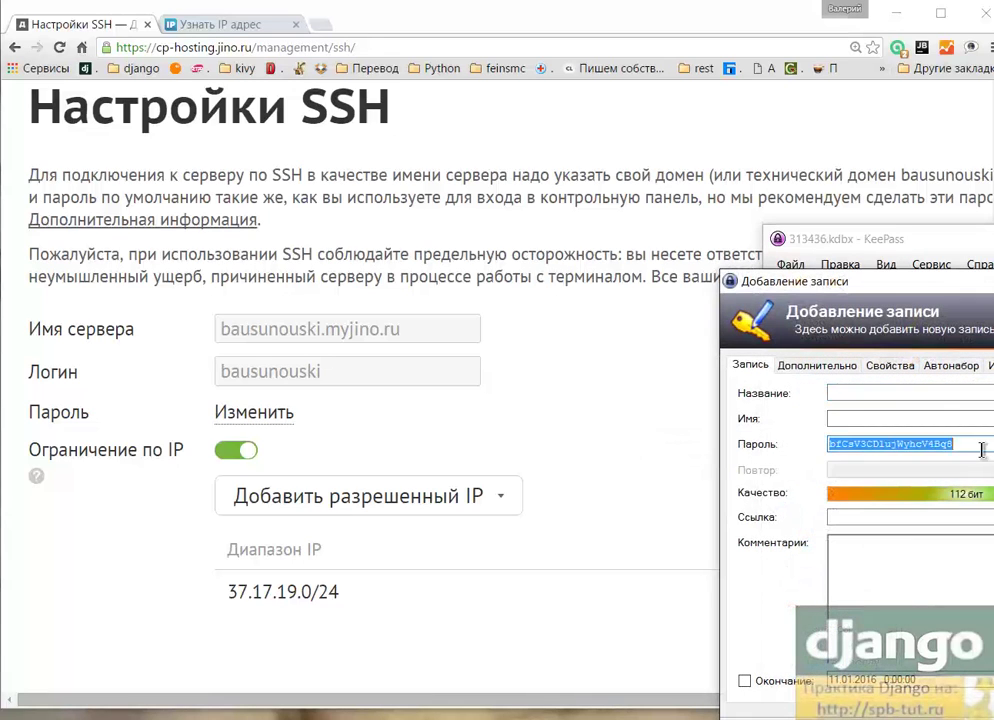
pyautogui.moveTo(982, 449); pyautogui.dragTo(845, 450)
pyautogui.press('Escape')
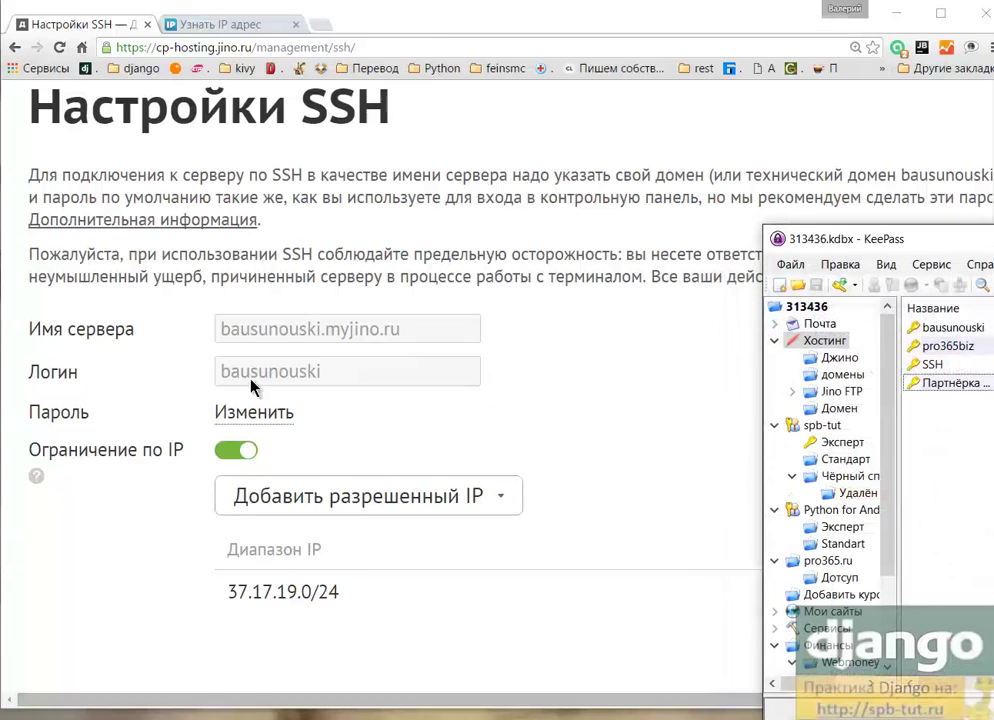
# Step: Paste the generated password as the new SSH account password and save it
pyautogui.click(255, 415)
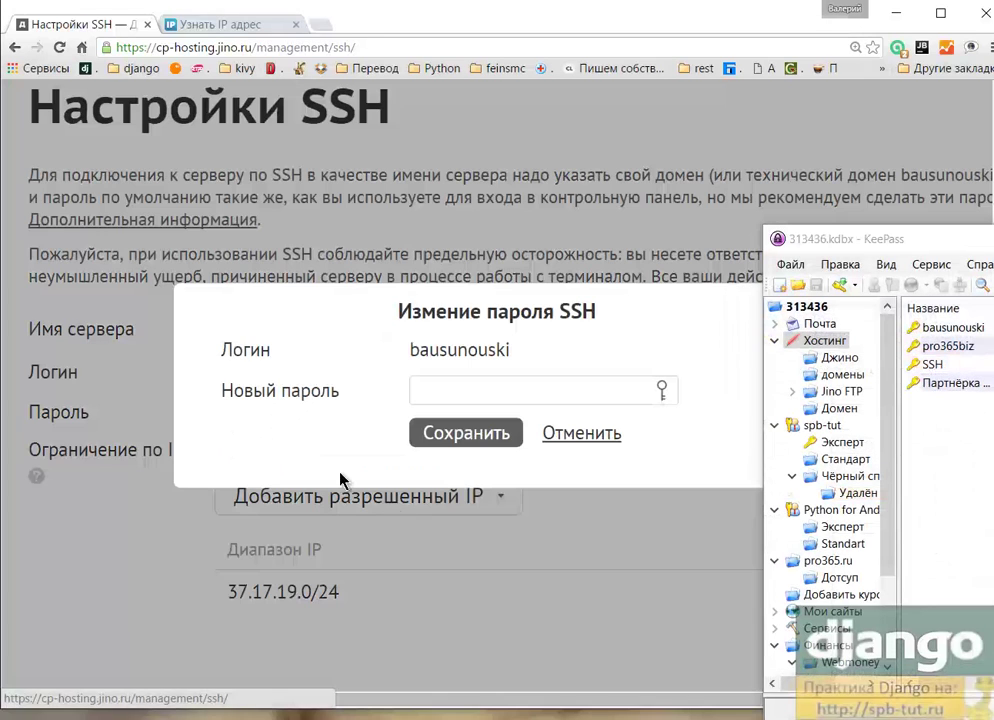
pyautogui.click(447, 393)
pyautogui.hotkey('ctrl', 'v')
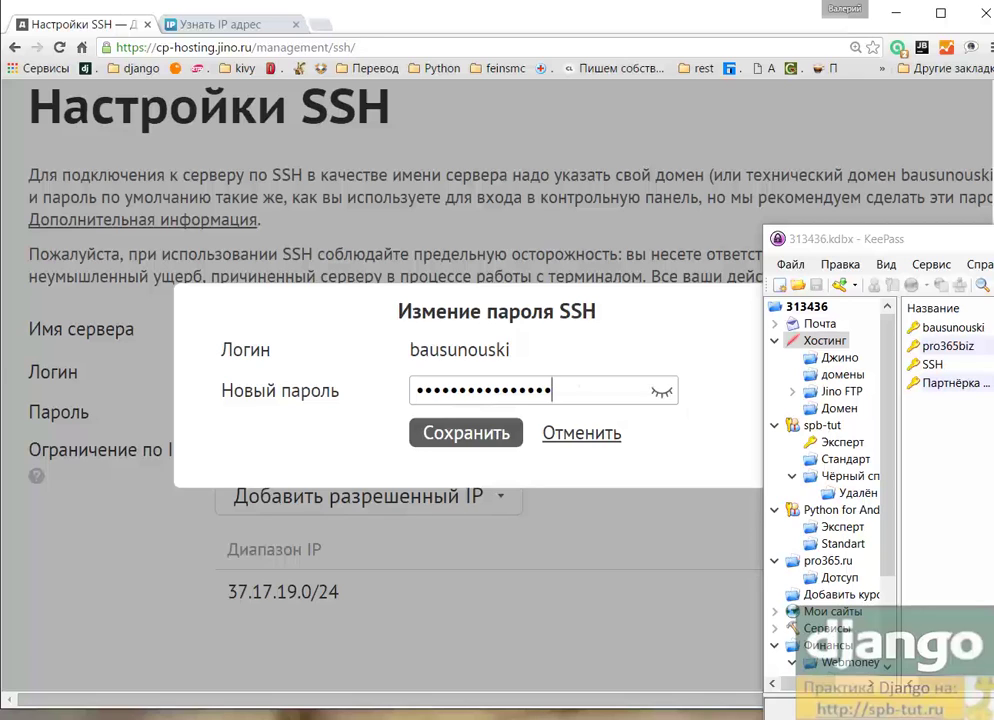
pyautogui.click(483, 483)
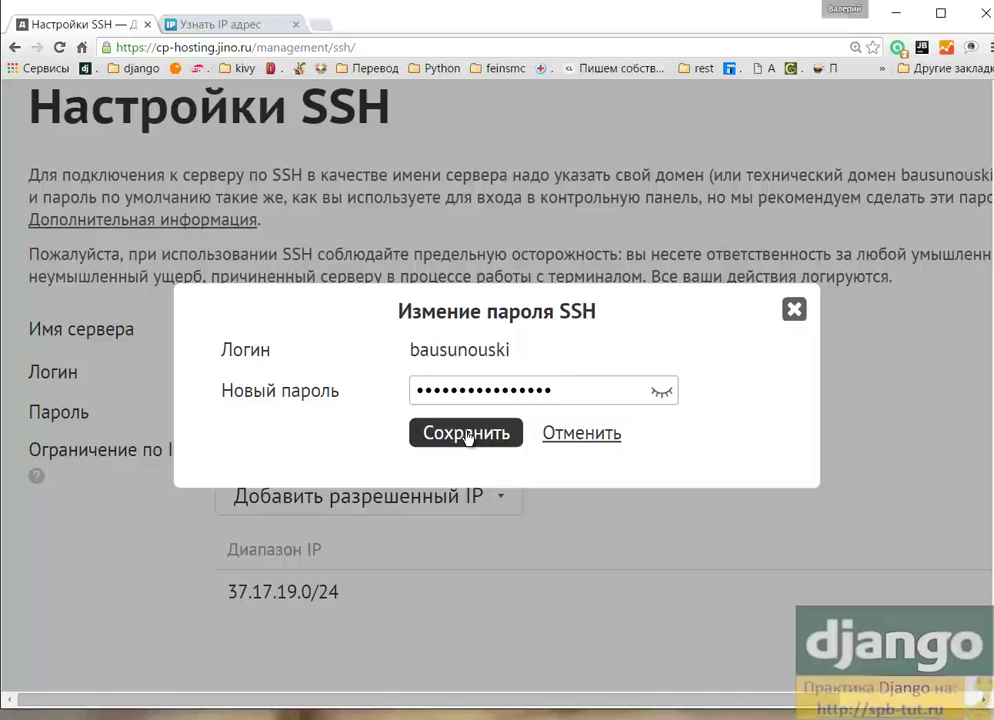
pyautogui.click(466, 433)
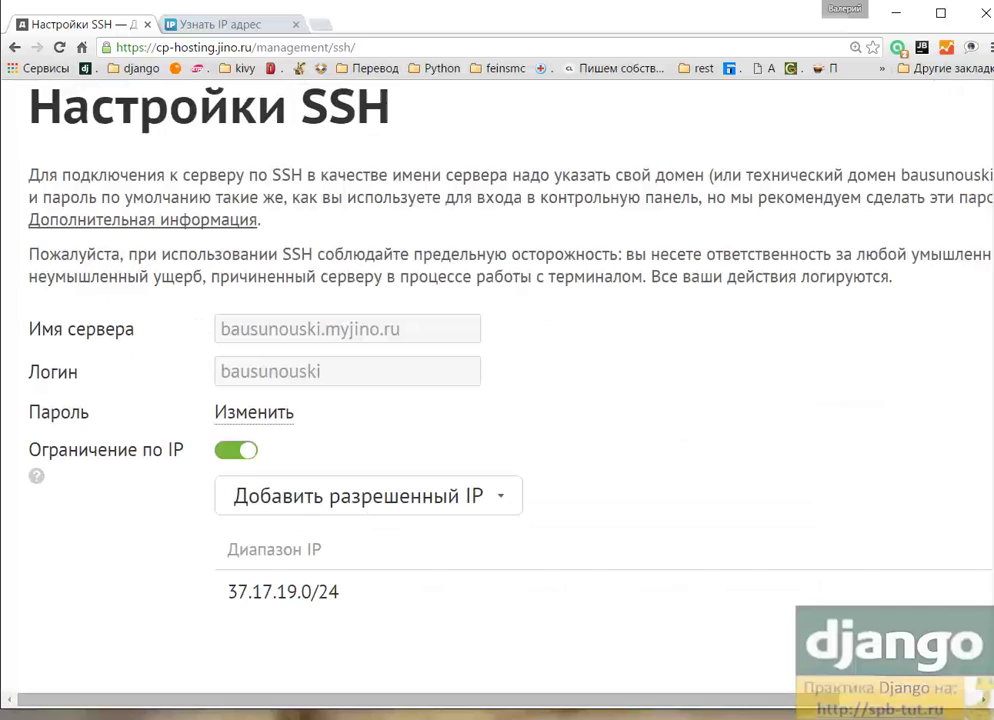
pyautogui.hotkey('alt', 'Tab')
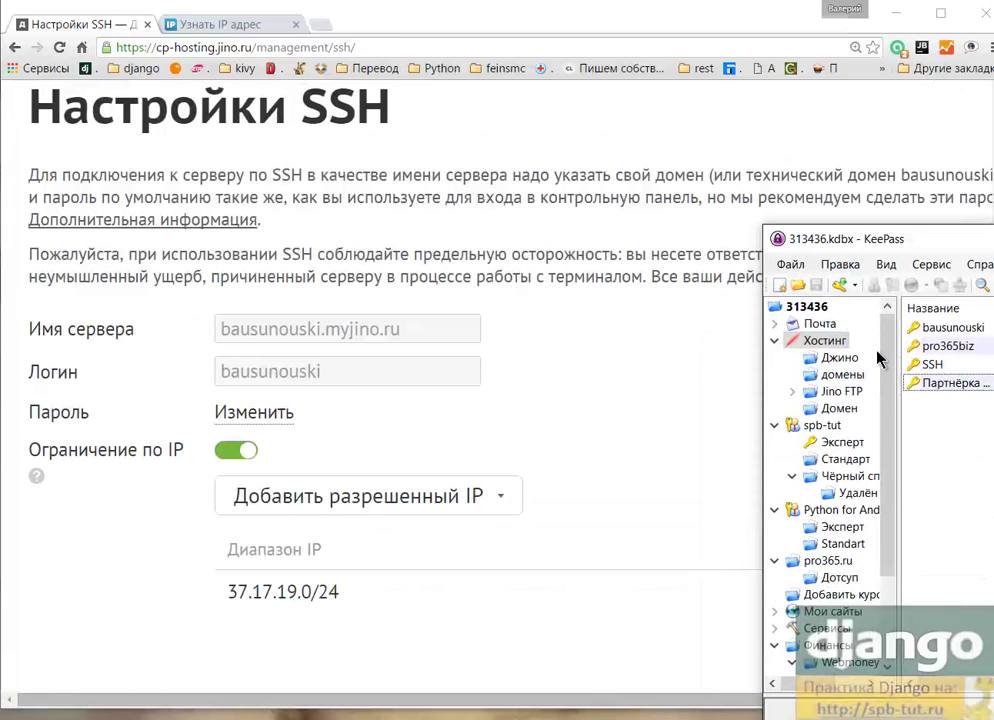
pyautogui.hotkey('alt', 'Tab')
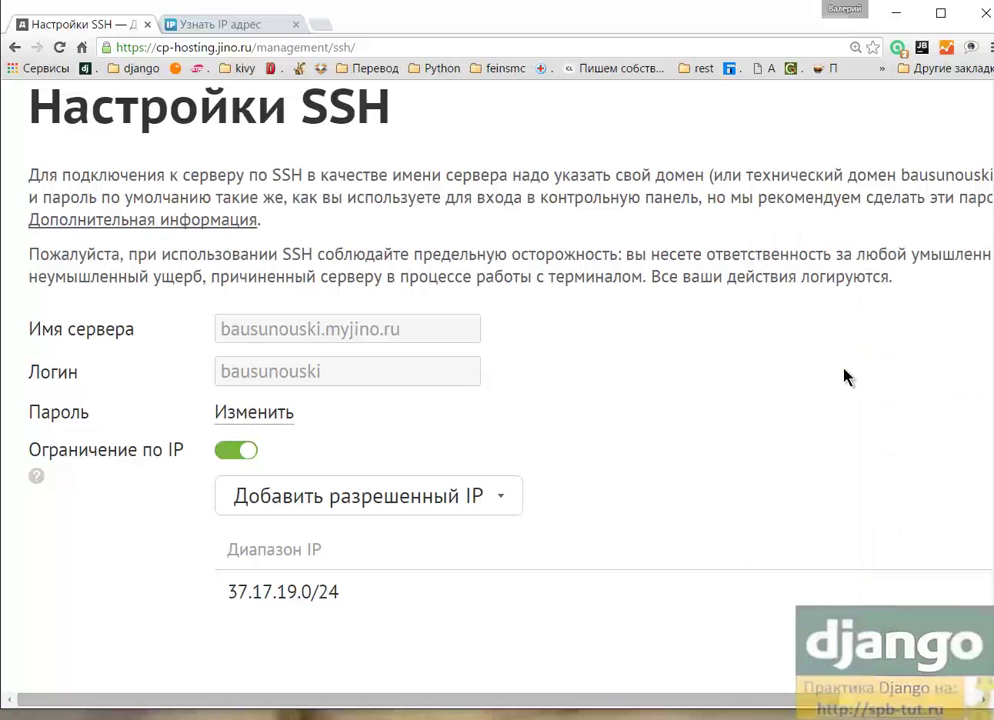
pyautogui.click(230, 24)
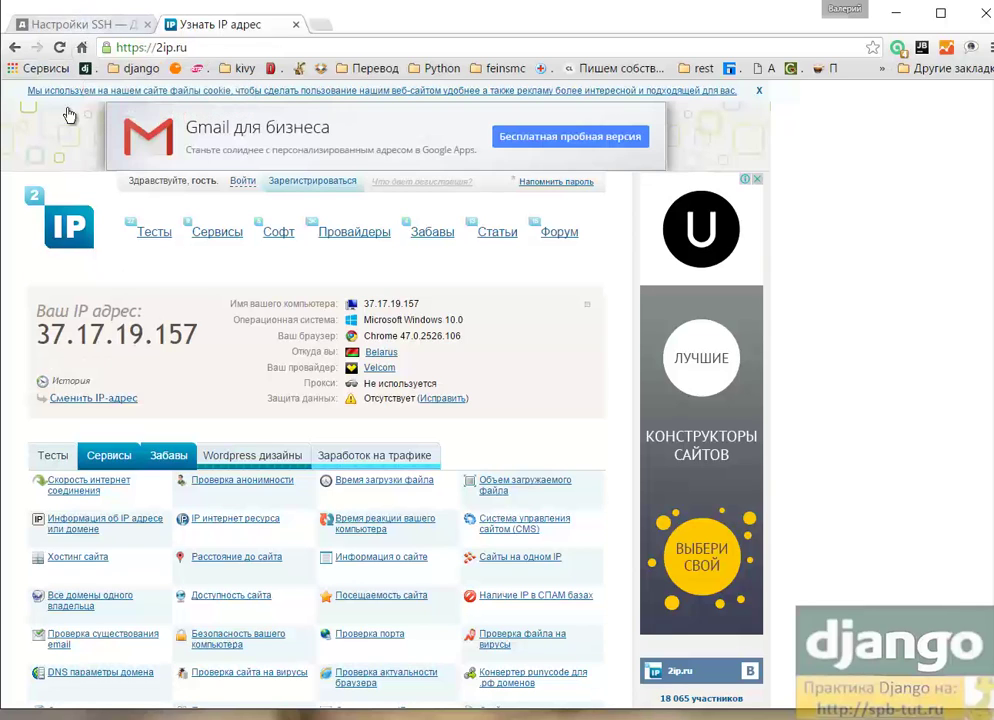
pyautogui.click(85, 26)
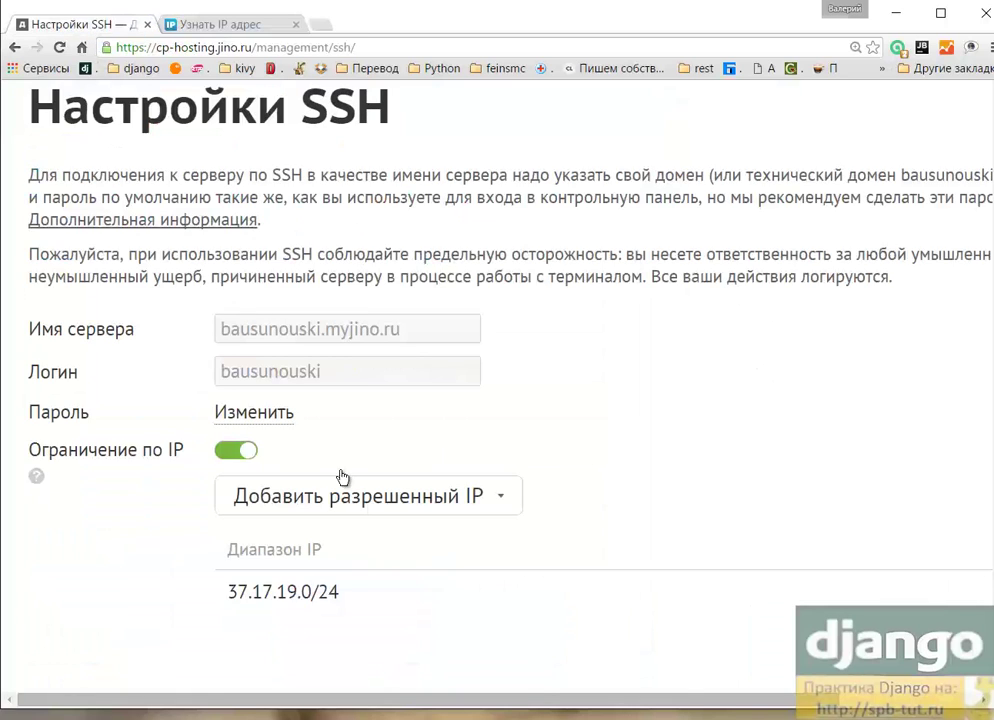
pyautogui.scroll(-3, 797, 341)
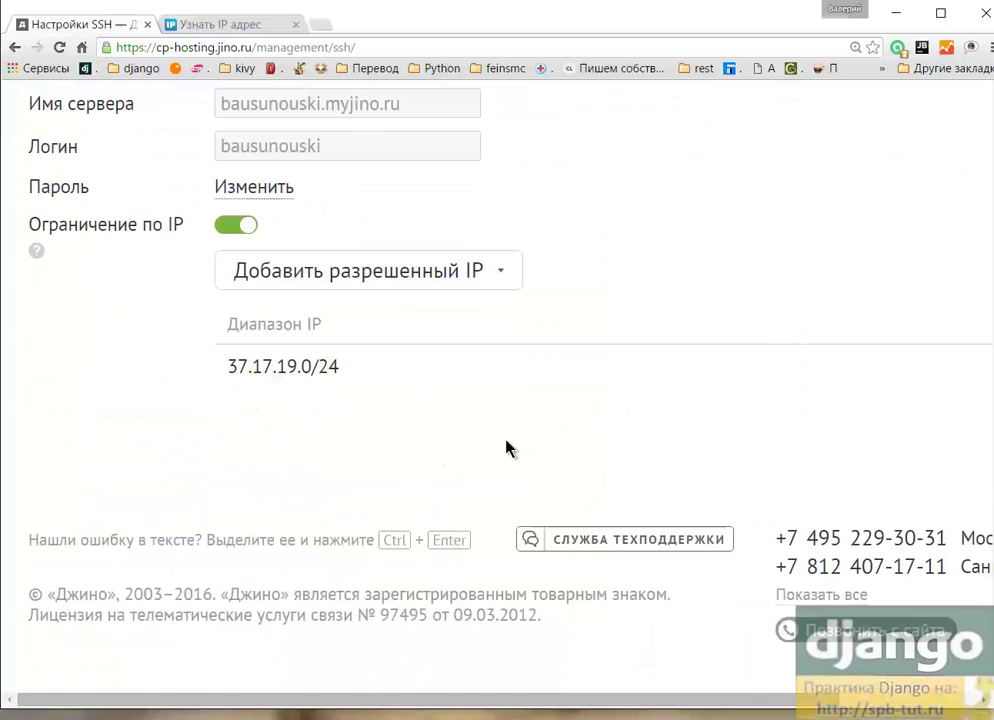
pyautogui.scroll(2, 507, 447)
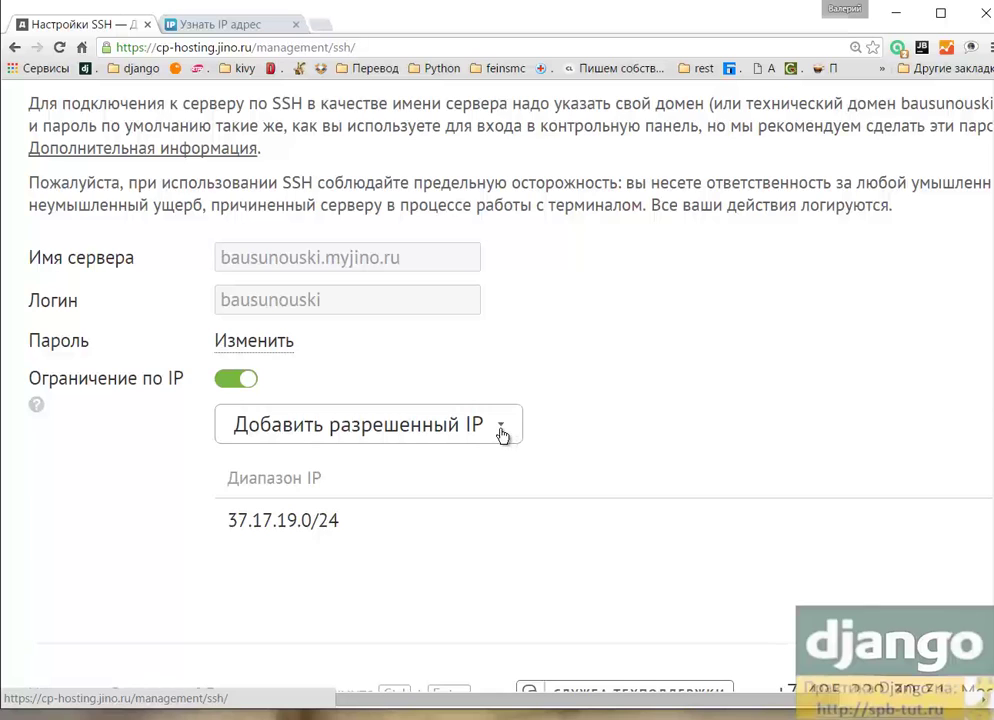
pyautogui.click(501, 428)
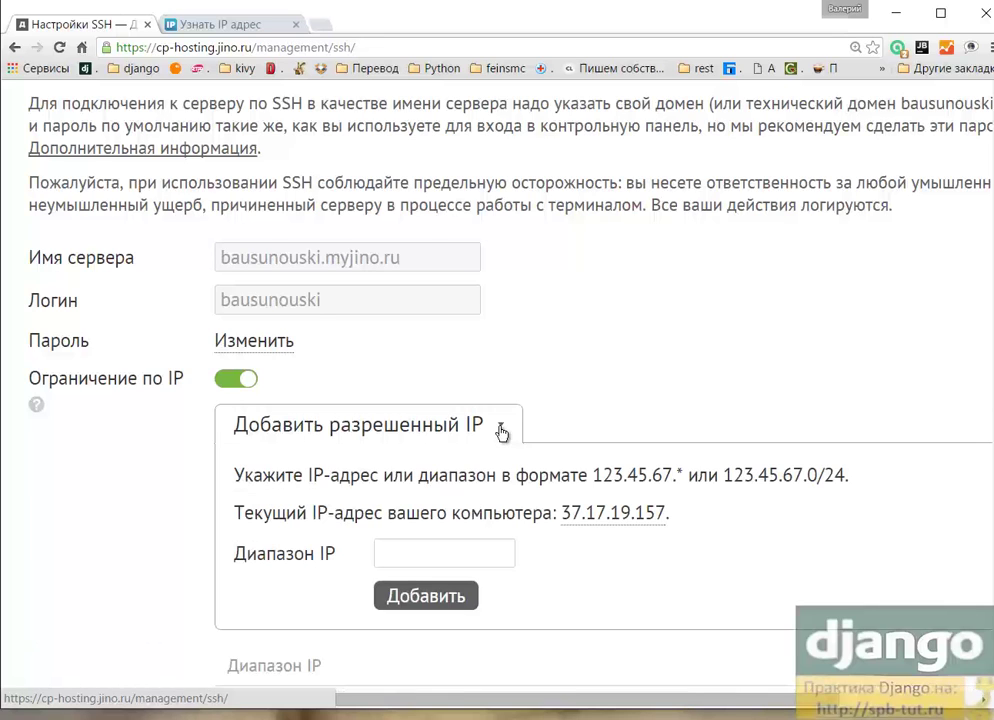
pyautogui.click(621, 514)
pyautogui.click(430, 600)
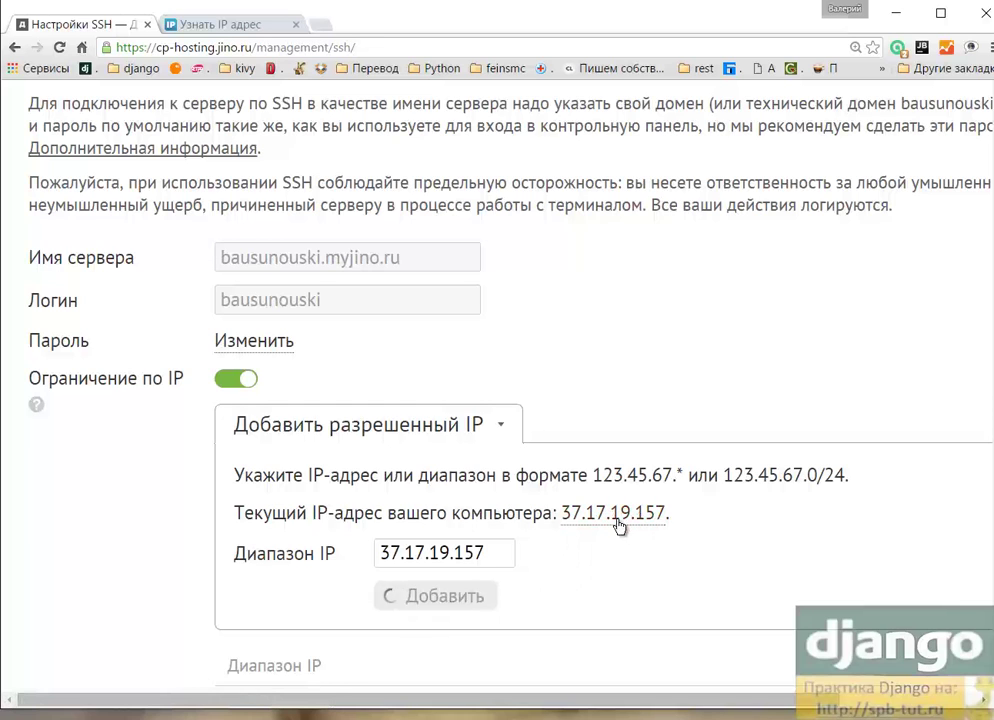
pyautogui.scroll(-4, 619, 517)
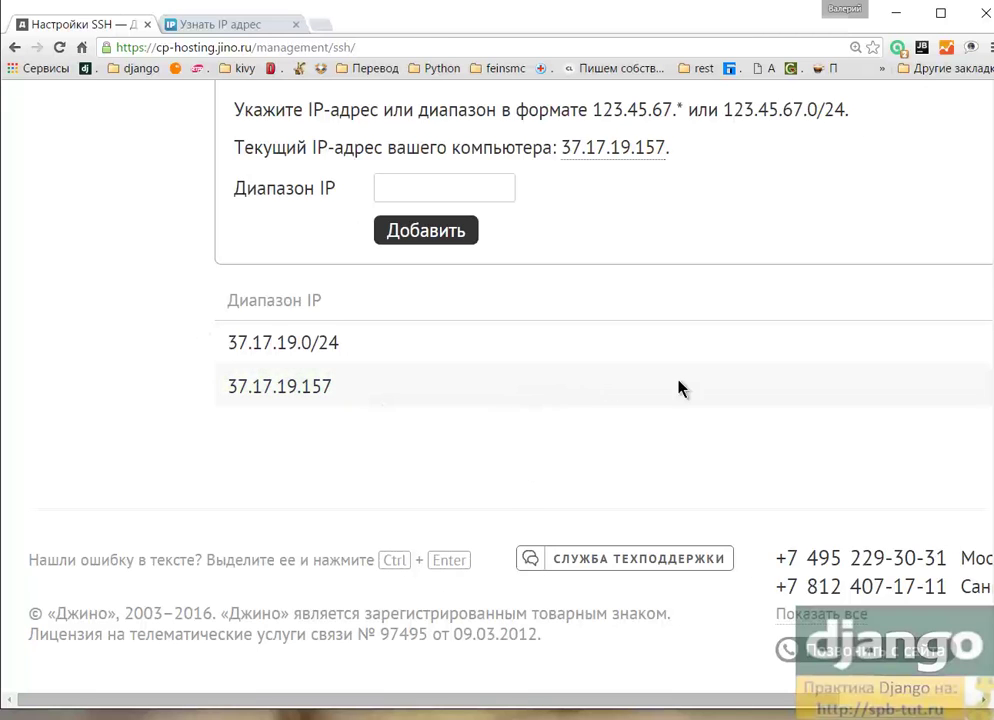
pyautogui.moveTo(484, 705); pyautogui.dragTo(740, 682)
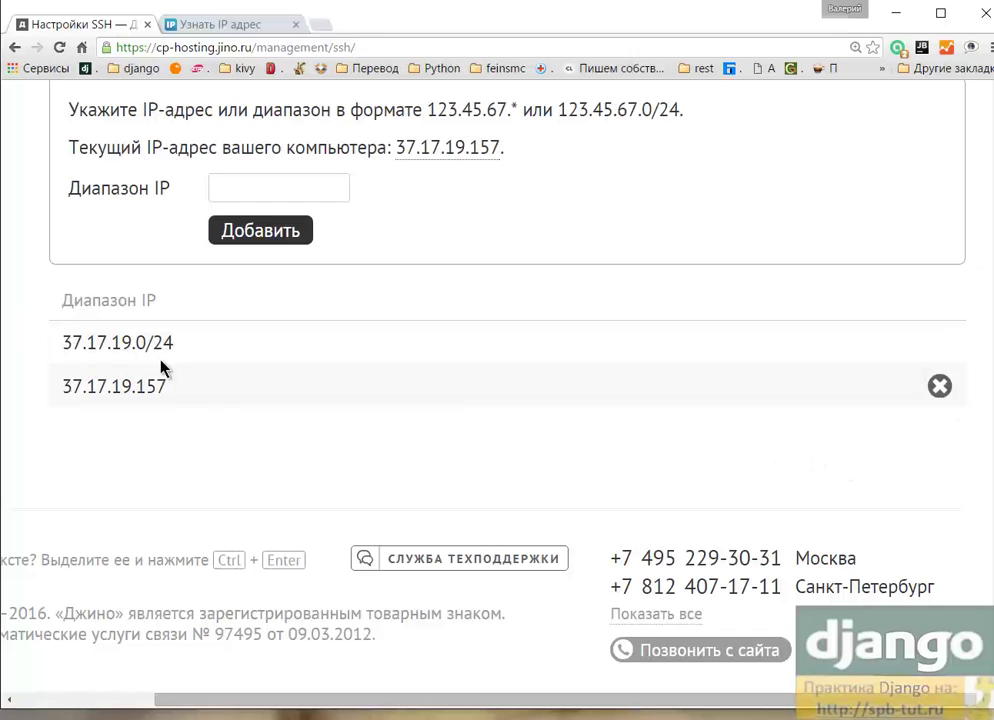
# Step: Try adding the range 37.17.19.* as an allowed IP, which fails
pyautogui.click(243, 190)
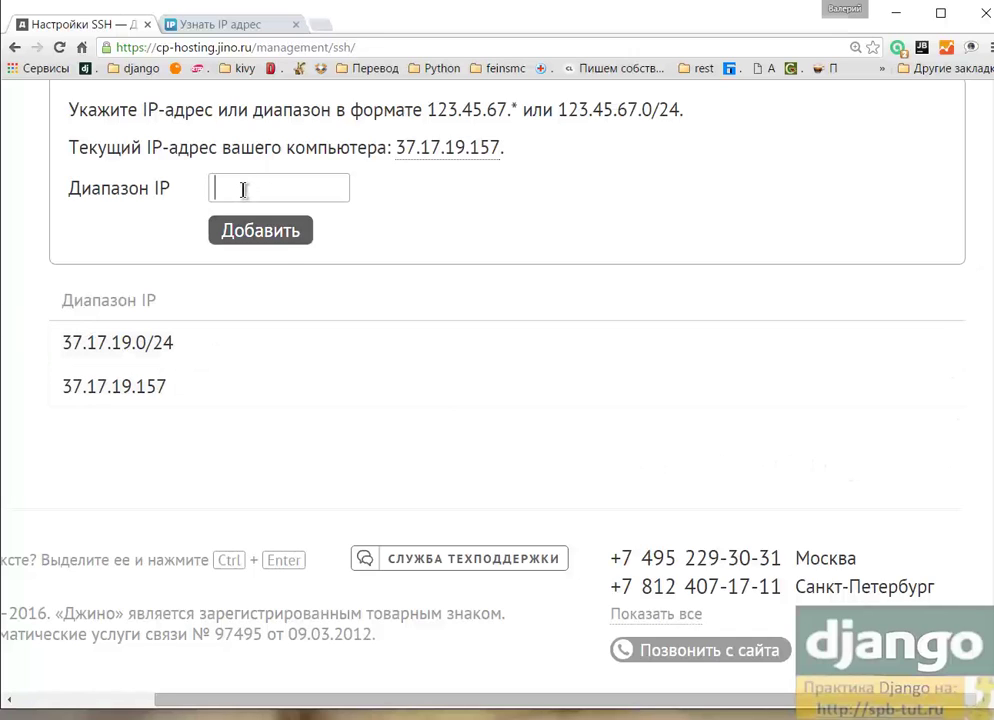
pyautogui.write('37.17.19.*')
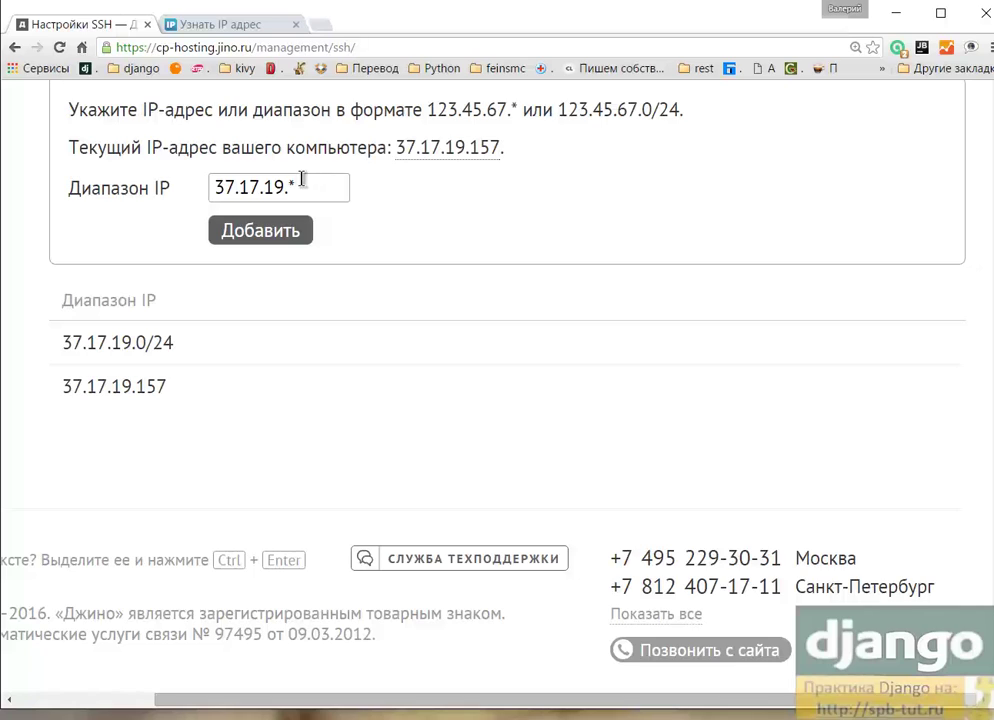
pyautogui.moveTo(301, 186); pyautogui.dragTo(290, 186)
pyautogui.click(262, 236)
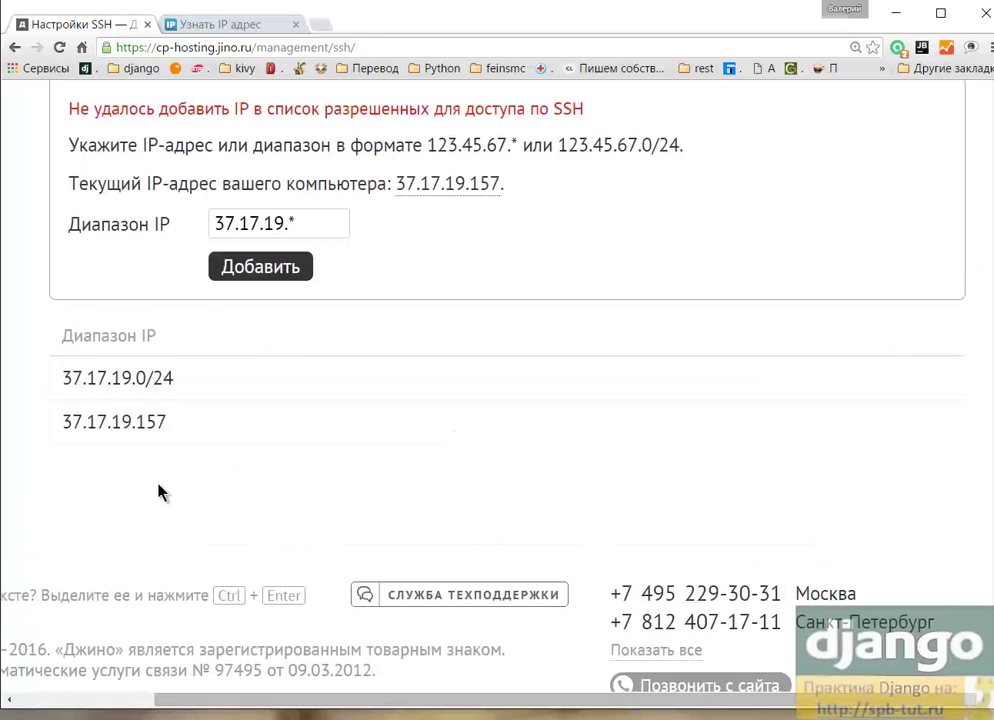
# Step: Delete the 37.17.19.157 entry from the allowed-IP list
pyautogui.click(939, 421)
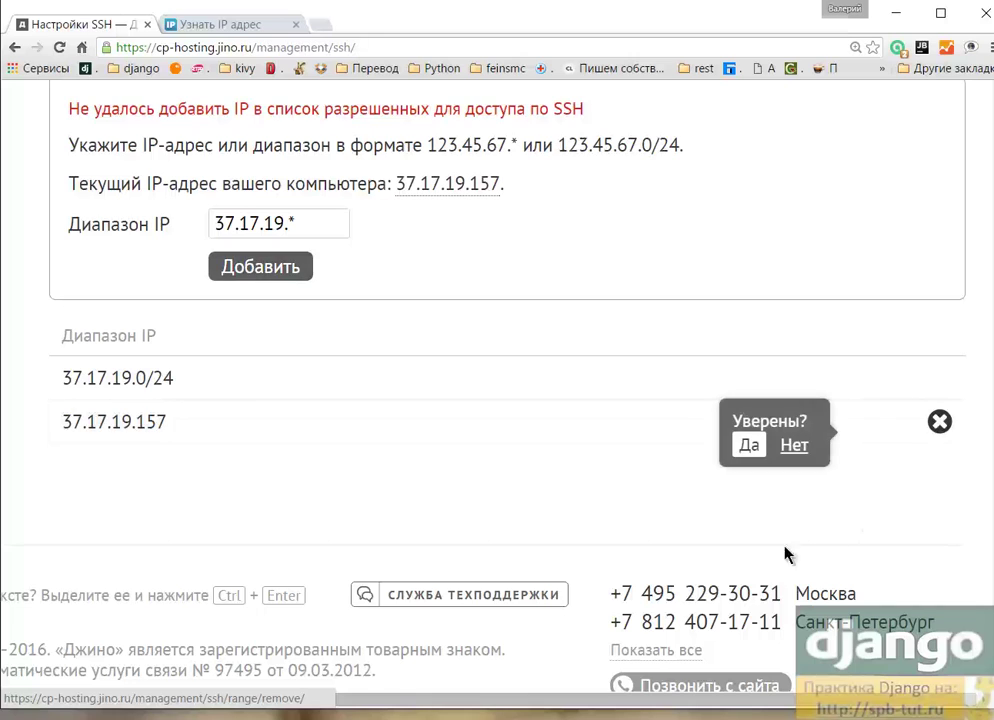
pyautogui.click(750, 446)
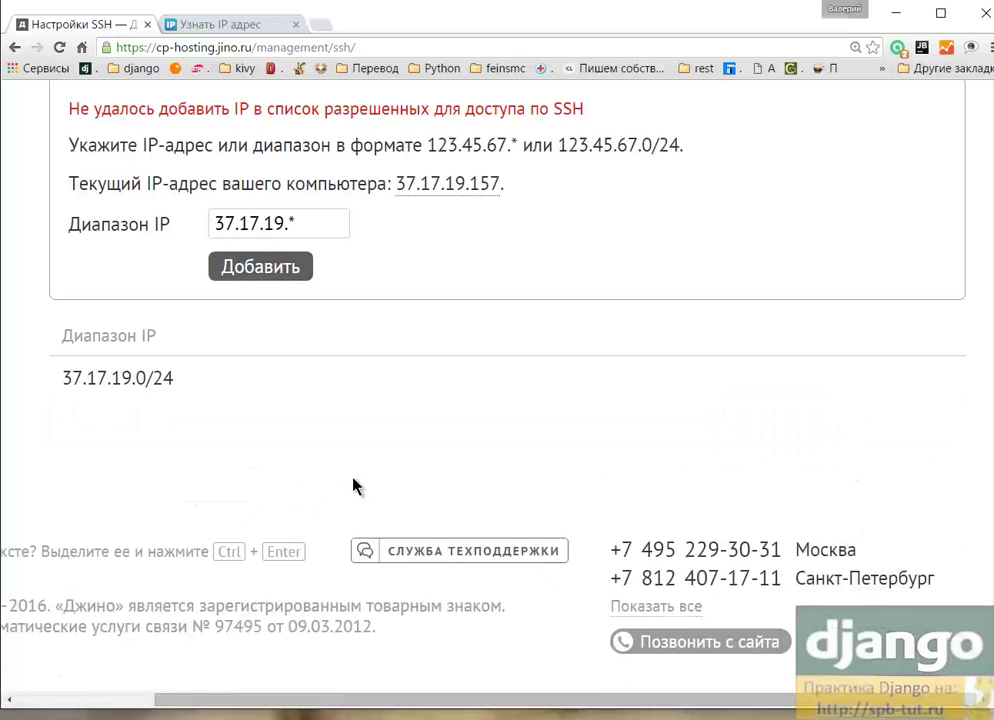
pyautogui.scroll(3, 338, 474)
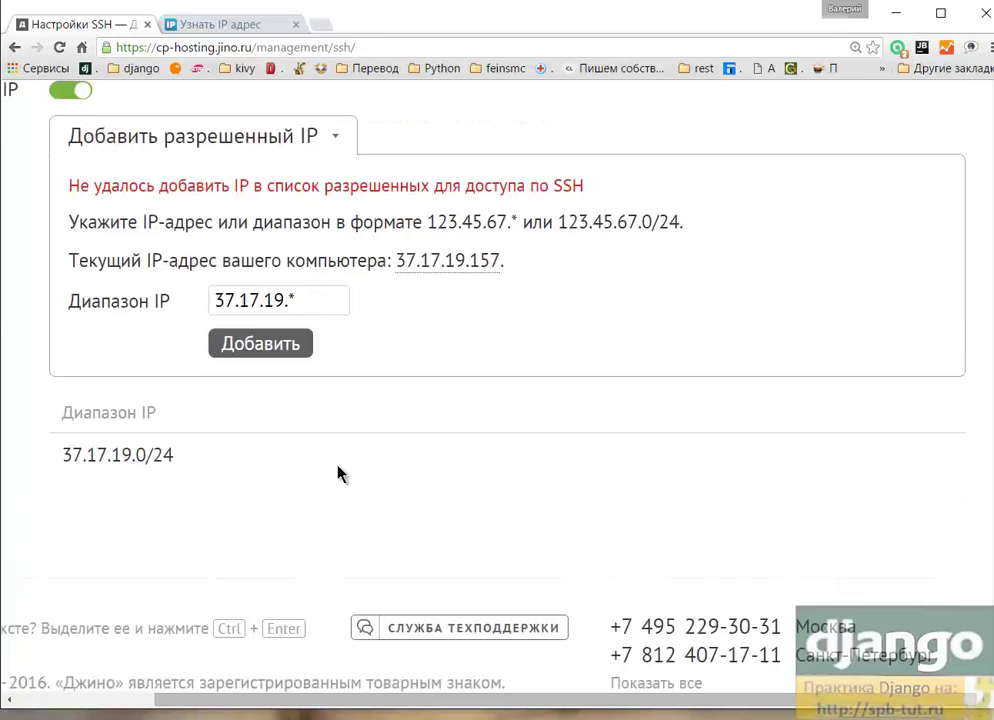
pyautogui.scroll(-2, 407, 443)
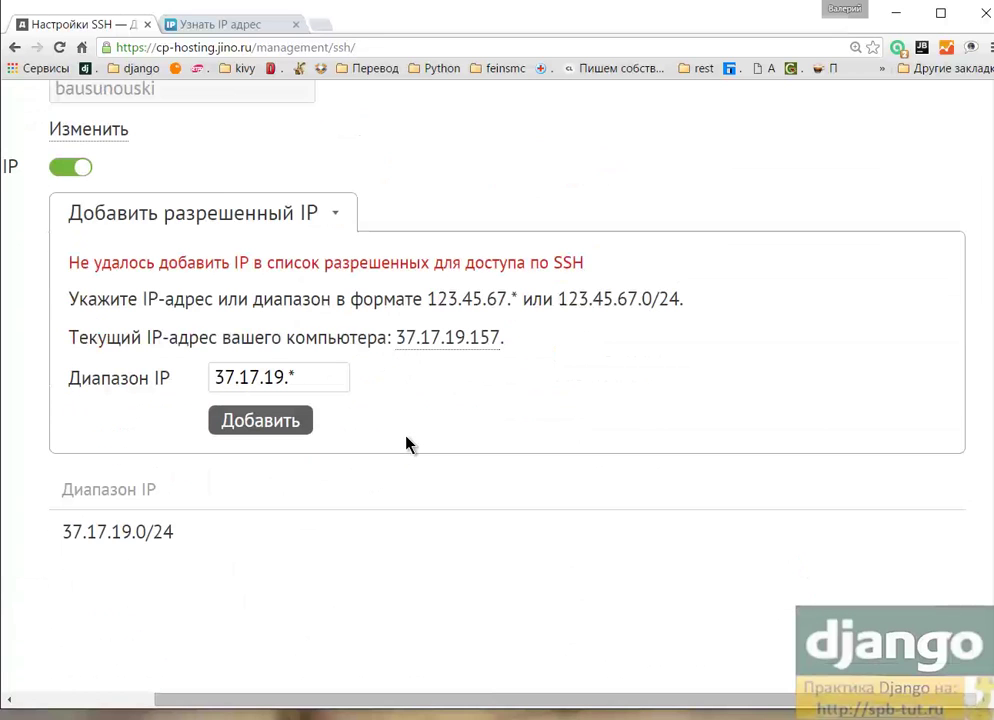
pyautogui.scroll(4, 415, 442)
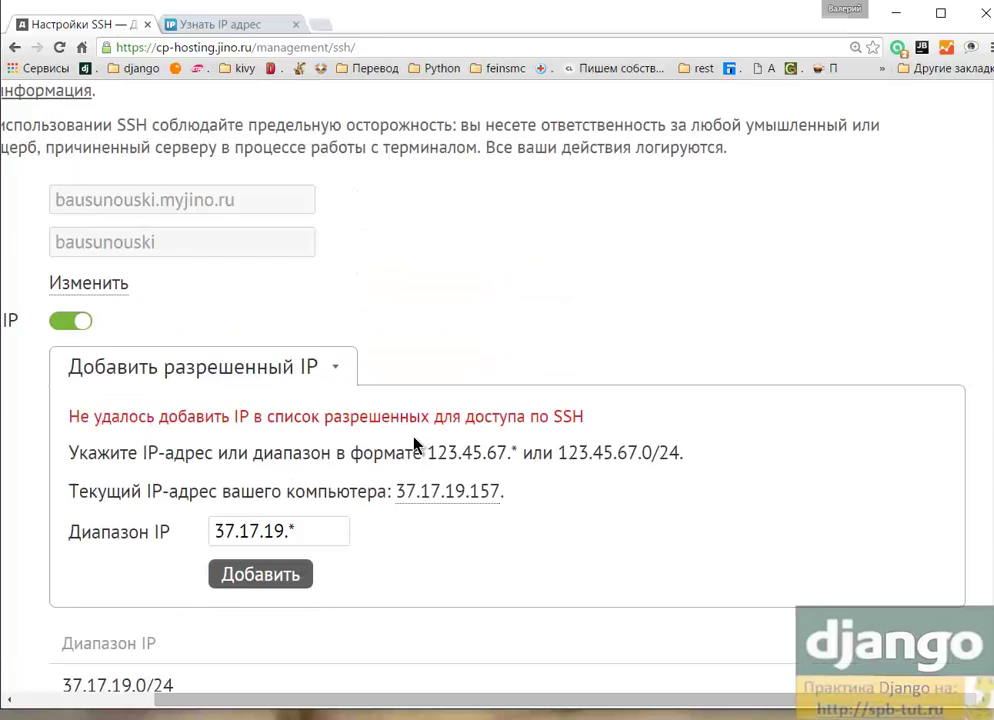
pyautogui.moveTo(386, 702); pyautogui.dragTo(222, 700)
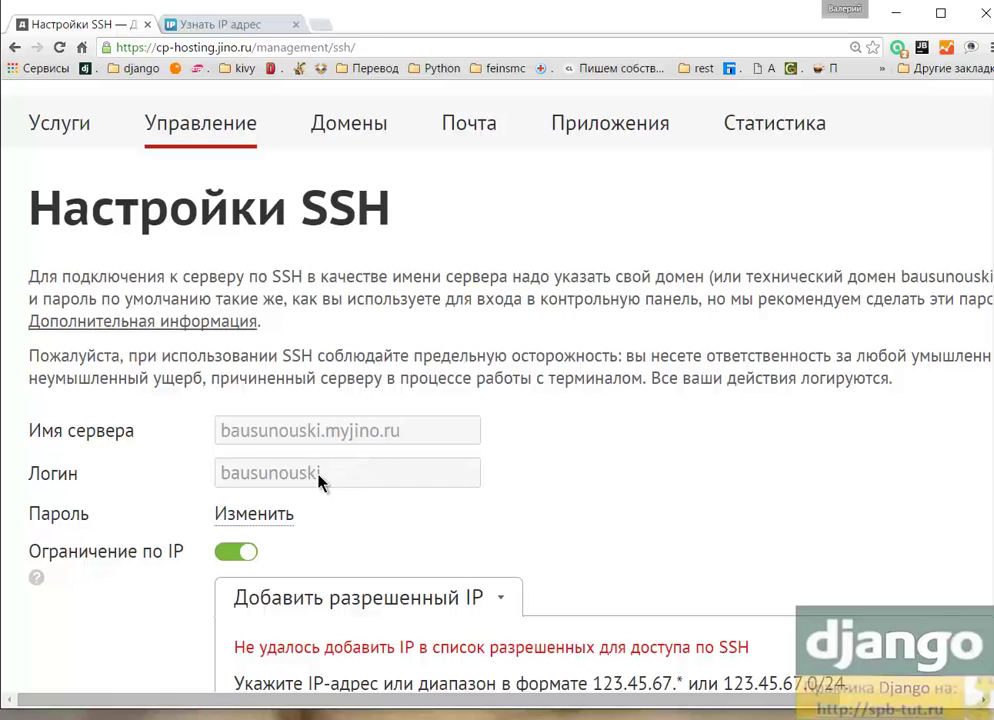
# Step: Select the full SSH server name on the settings page
pyautogui.scroll(-1, 505, 440)
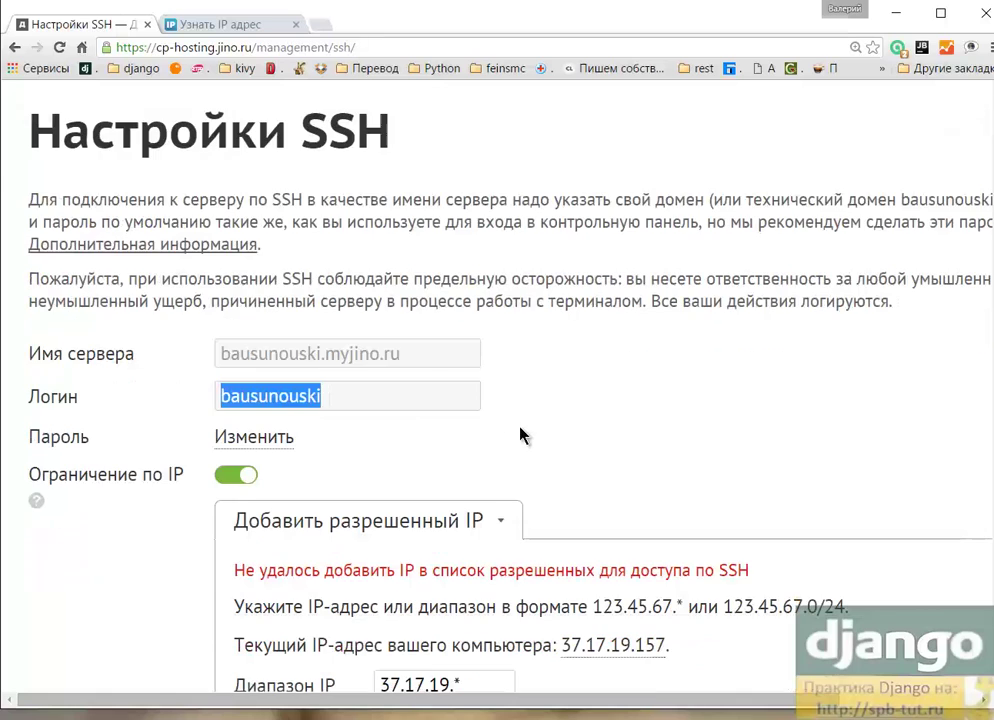
pyautogui.click(413, 358)
pyautogui.moveTo(413, 358); pyautogui.dragTo(200, 344)
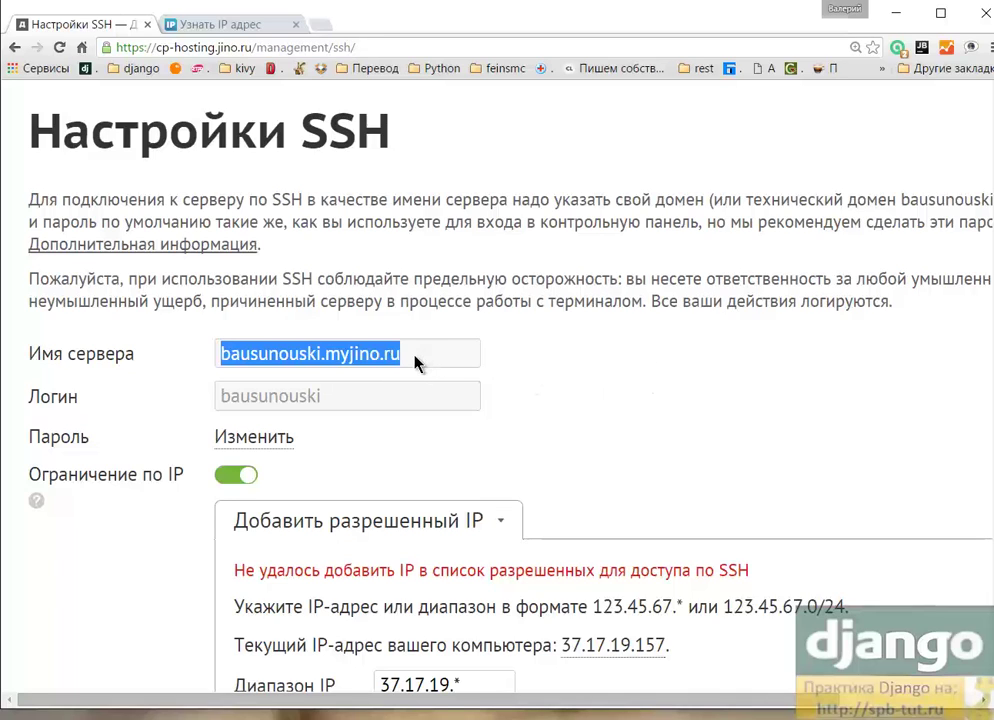
pyautogui.moveTo(478, 362); pyautogui.dragTo(183, 352)
pyautogui.scroll(-1, 596, 455)
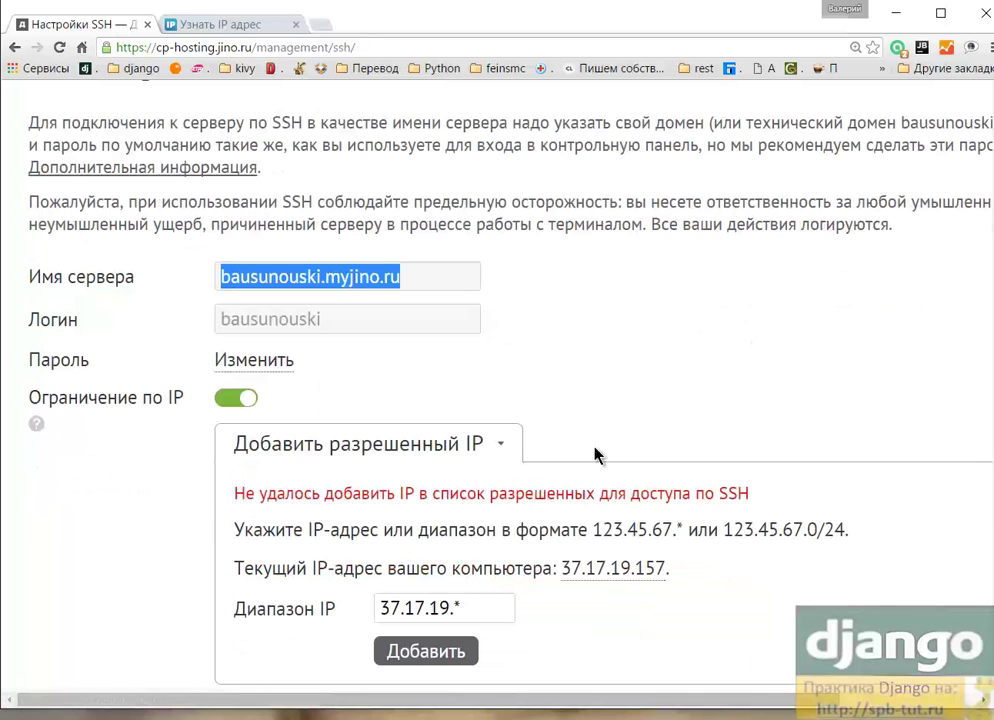
# Step: In PyCharm's terminal, choose Select host to connect > Edit credentials to open SSH Session
pyautogui.click(896, 13)
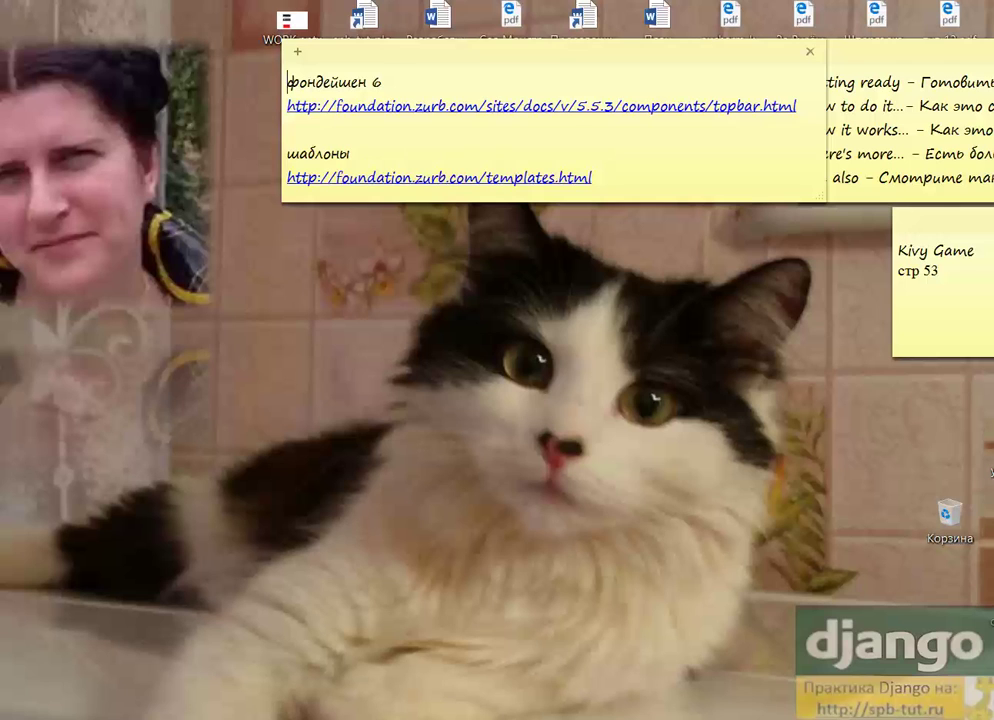
pyautogui.click(402, 714)
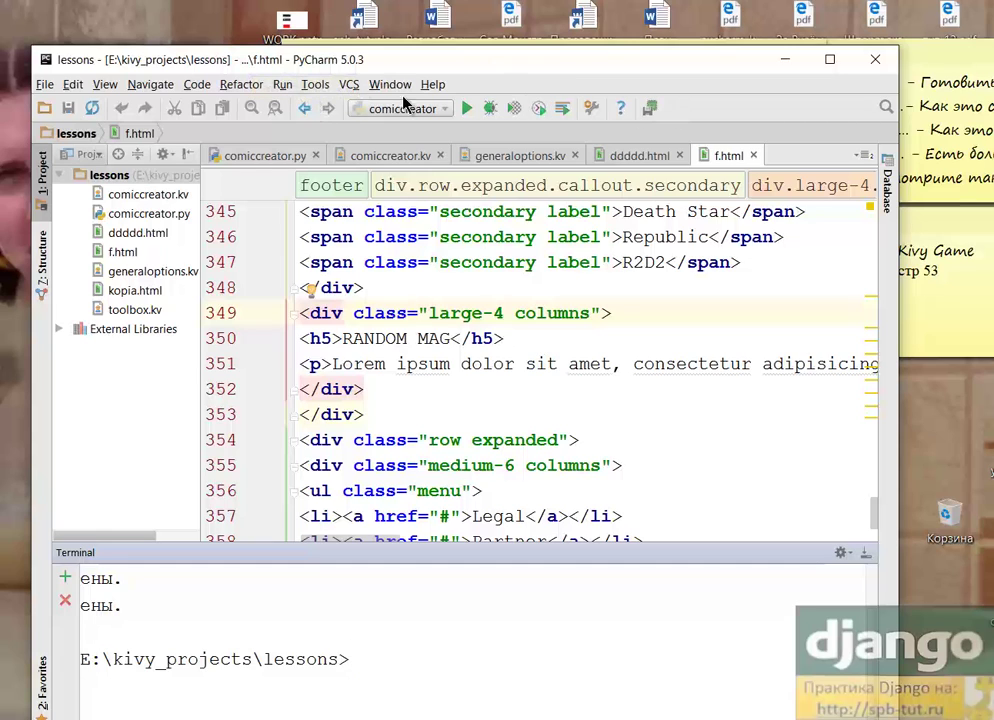
pyautogui.click(315, 86)
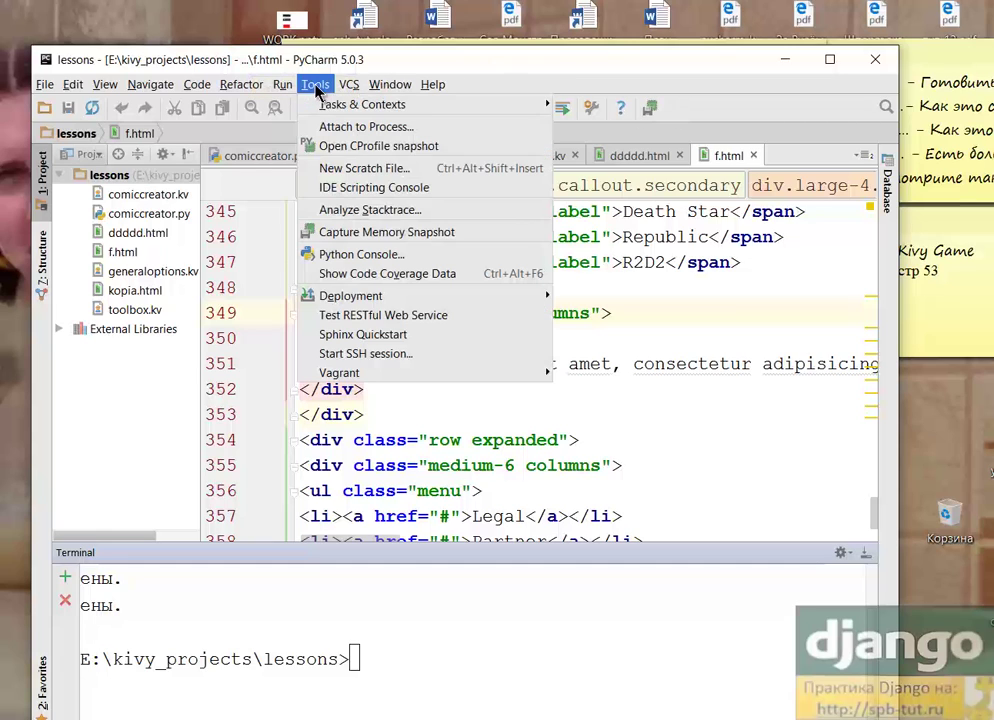
pyautogui.click(362, 358)
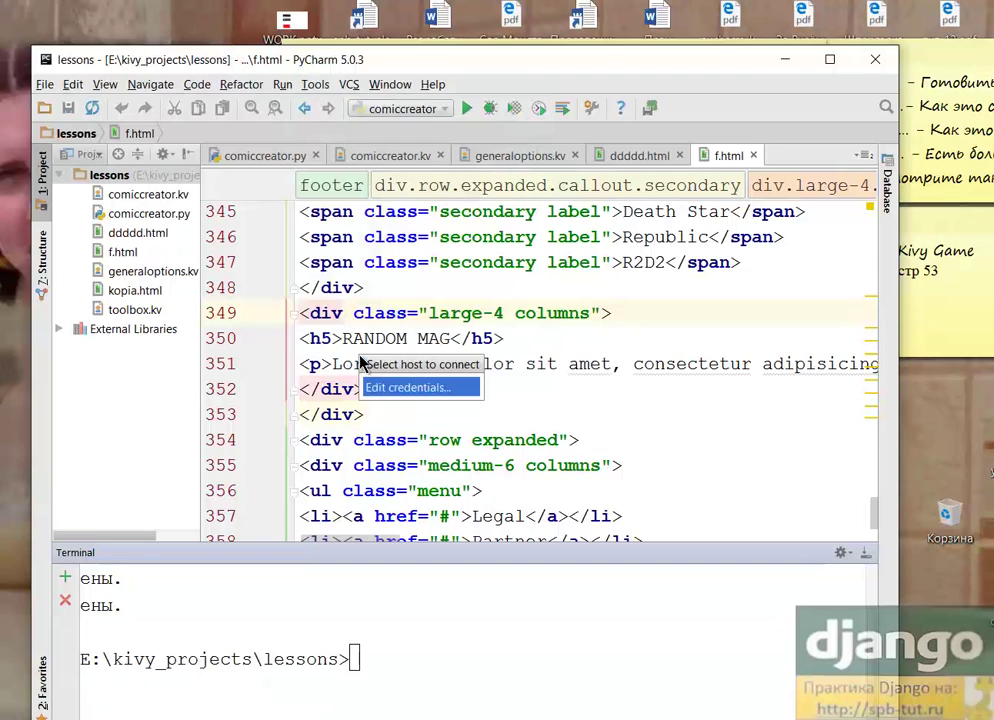
pyautogui.click(403, 388)
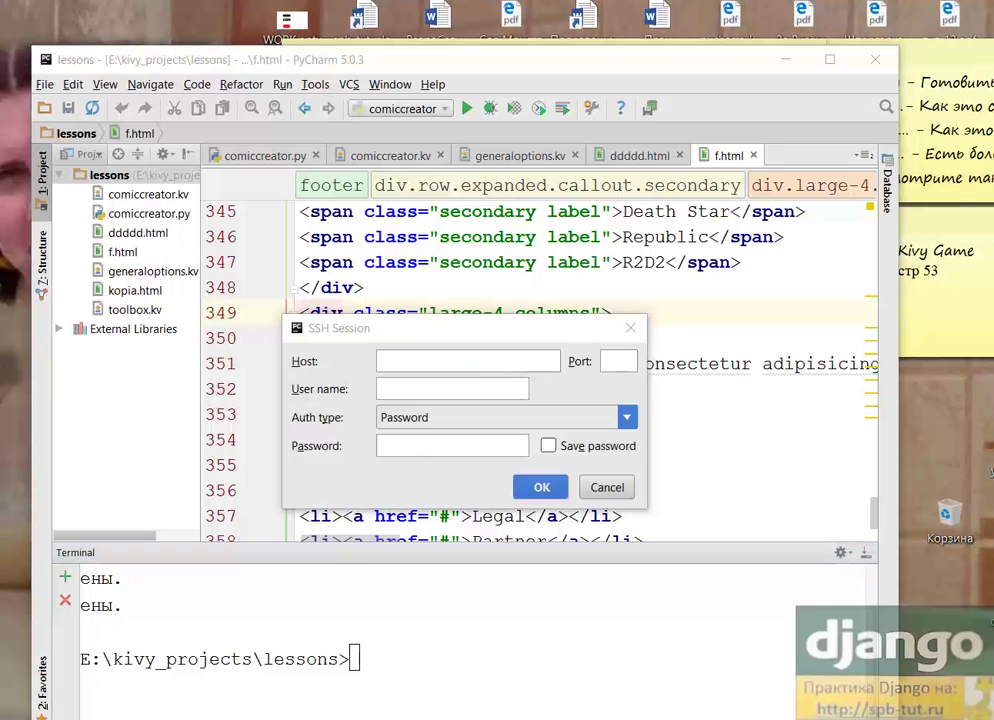
# Step: Enter host spb-tut.ru, port 22, and the KeePass user name and password, then connect
pyautogui.hotkey('alt', 'Tab')
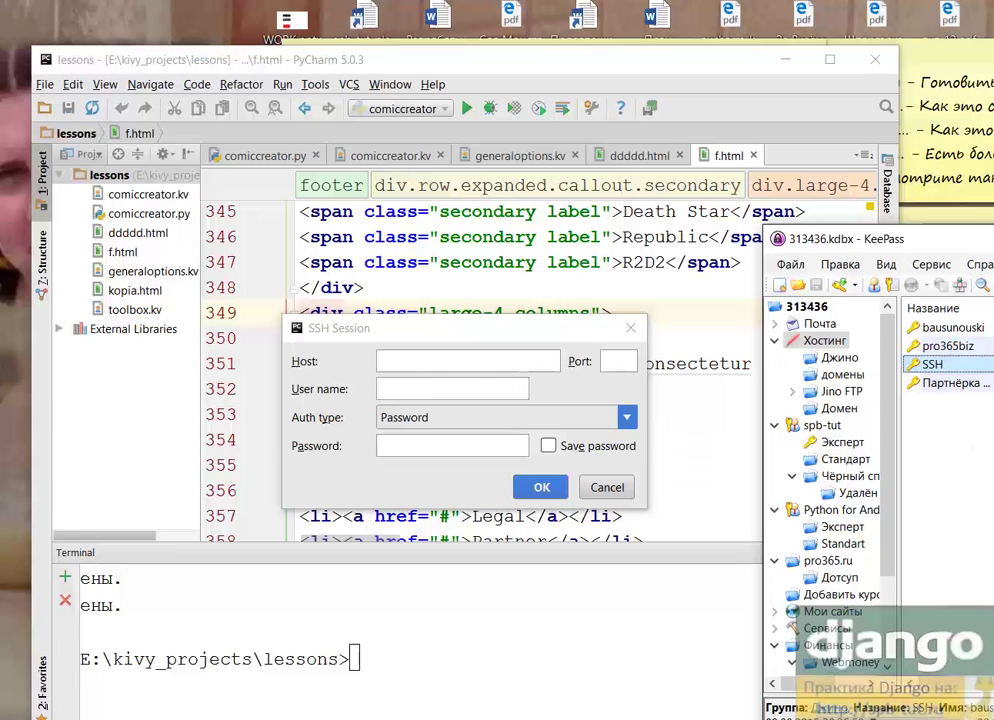
pyautogui.rightClick(932, 364)
pyautogui.click(861, 377)
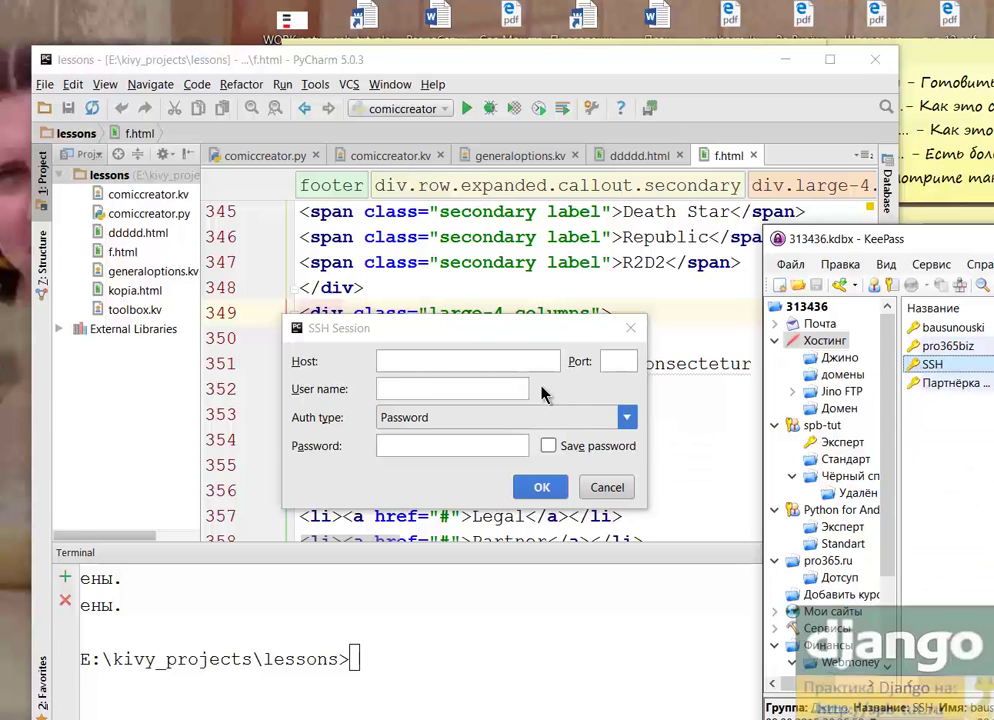
pyautogui.click(444, 361)
pyautogui.write('spb-tut.ru')
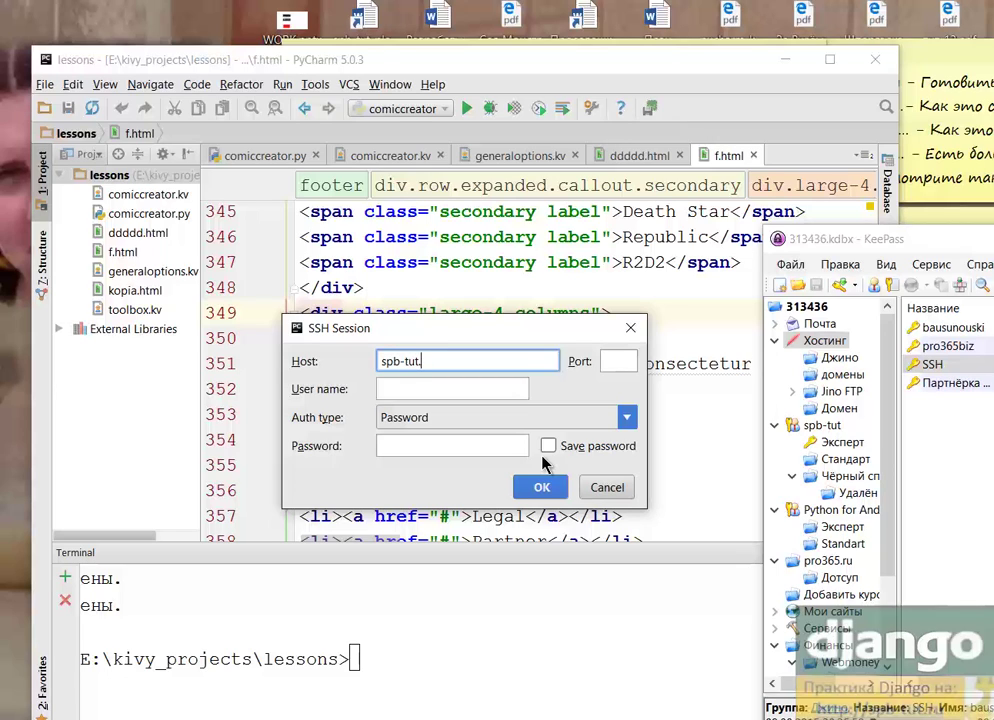
pyautogui.click(614, 364)
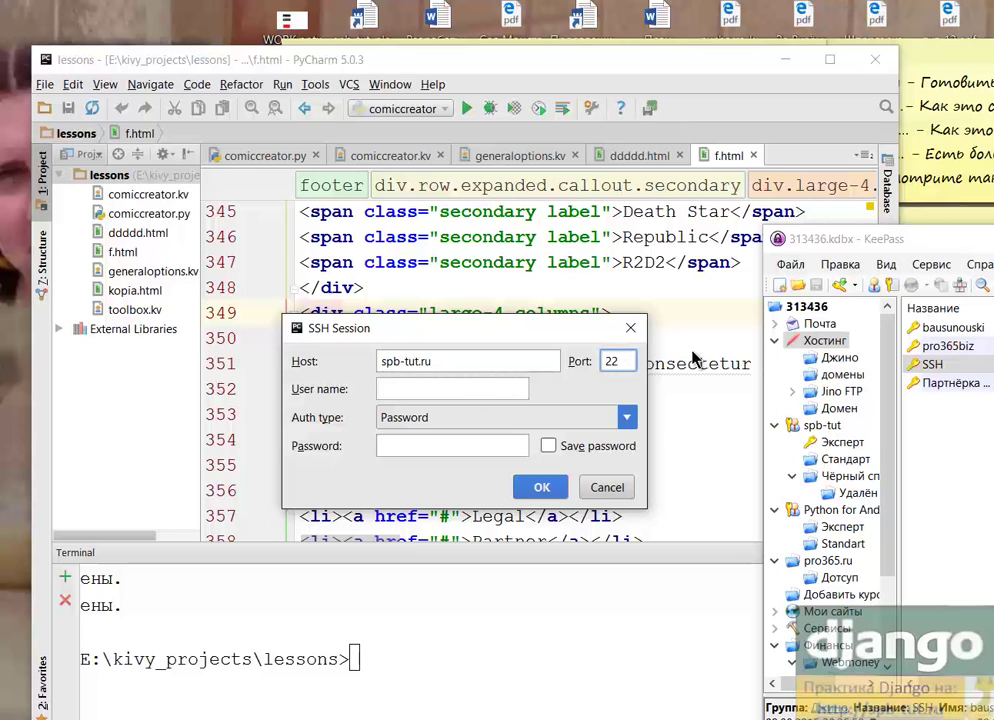
pyautogui.press('Tab')
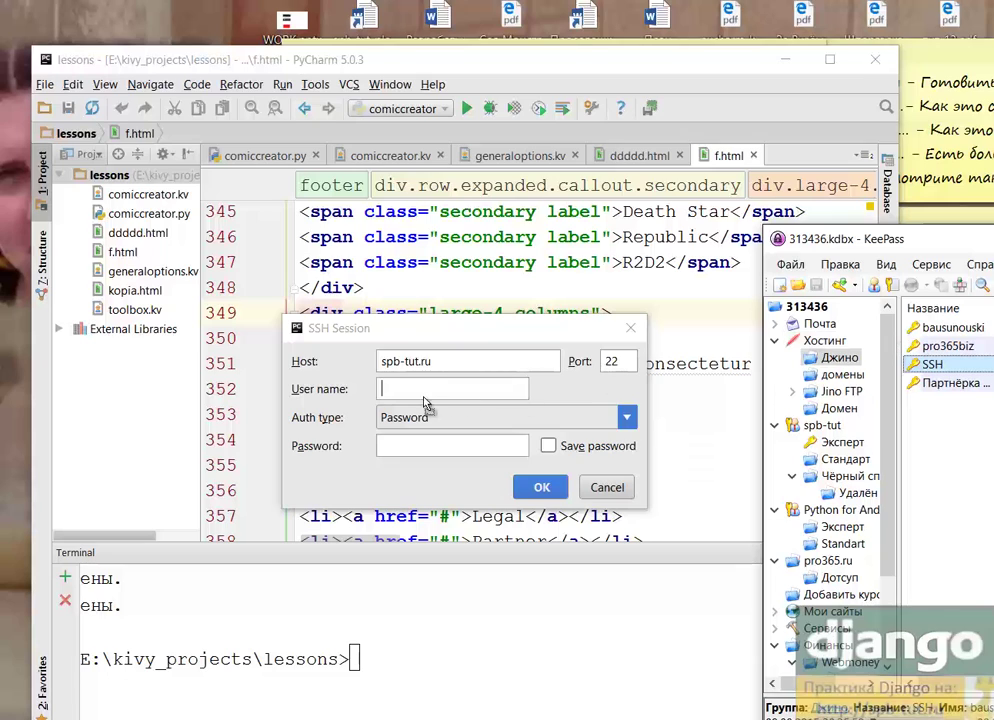
pyautogui.write('bausunouski')
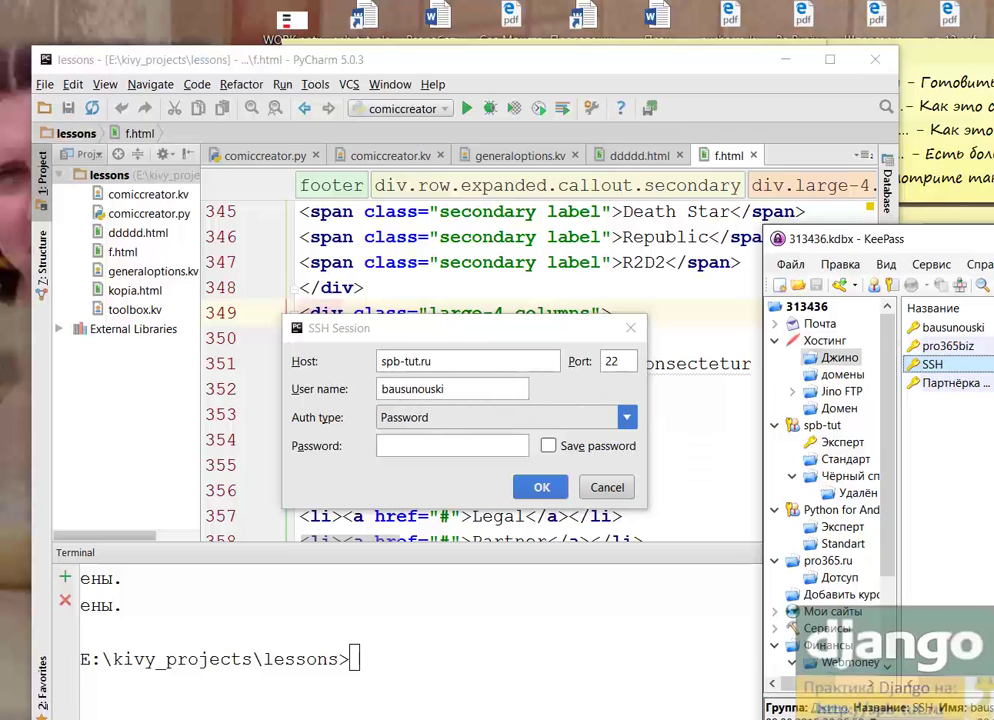
pyautogui.click(392, 448)
pyautogui.hotkey('ctrl', 'v')
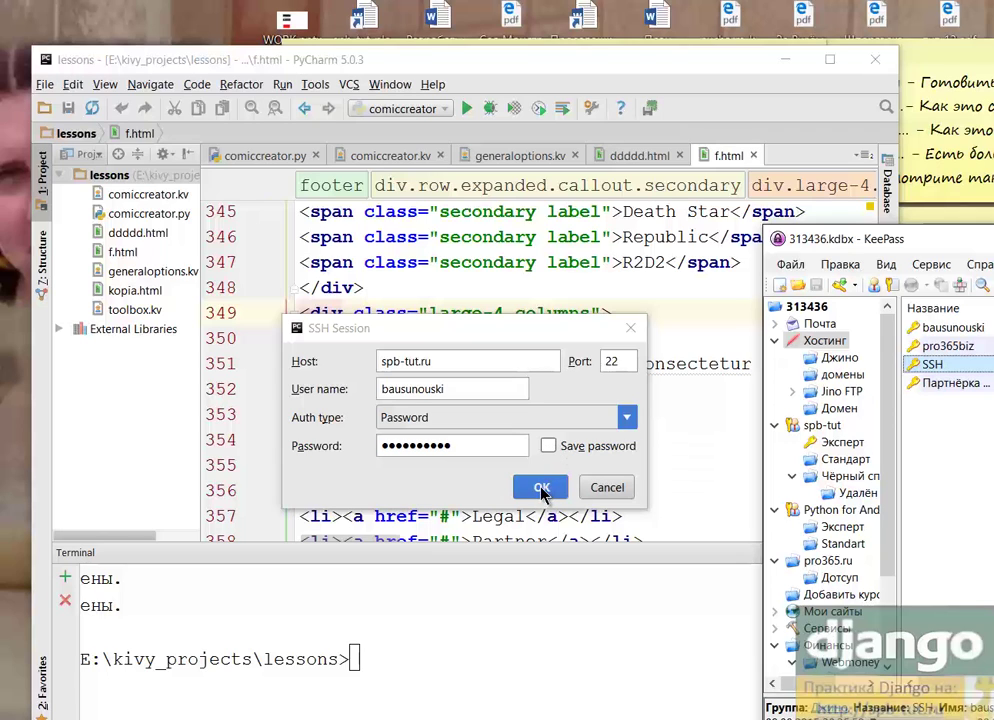
pyautogui.click(541, 490)
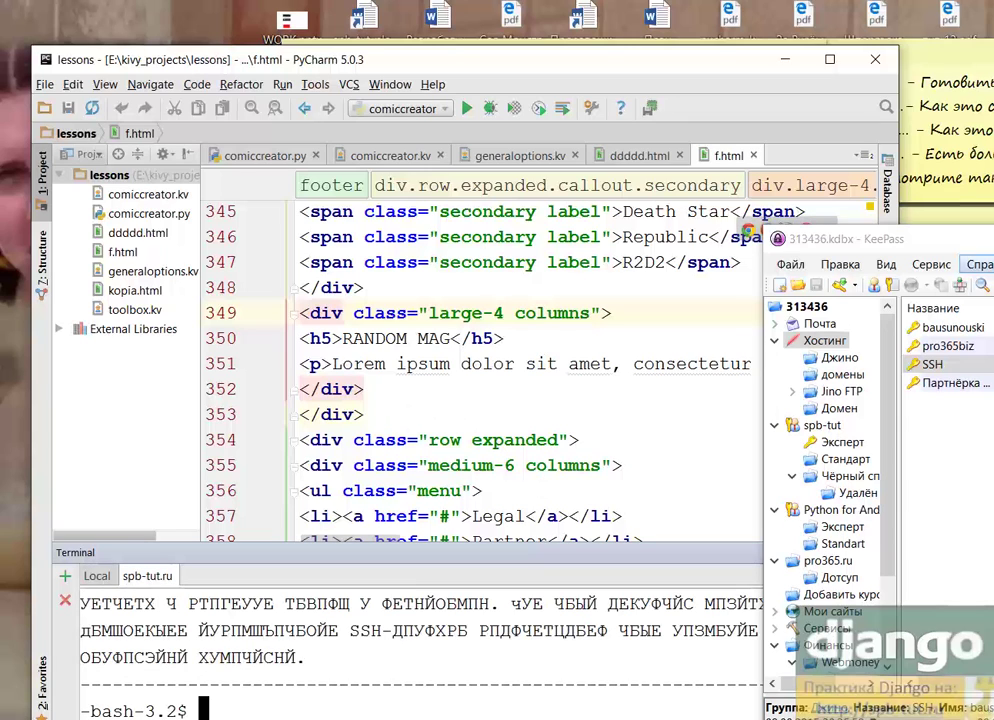
# Step: Run pwd in the spb-tut.ru terminal to print the remote home directory
pyautogui.moveTo(435, 315)
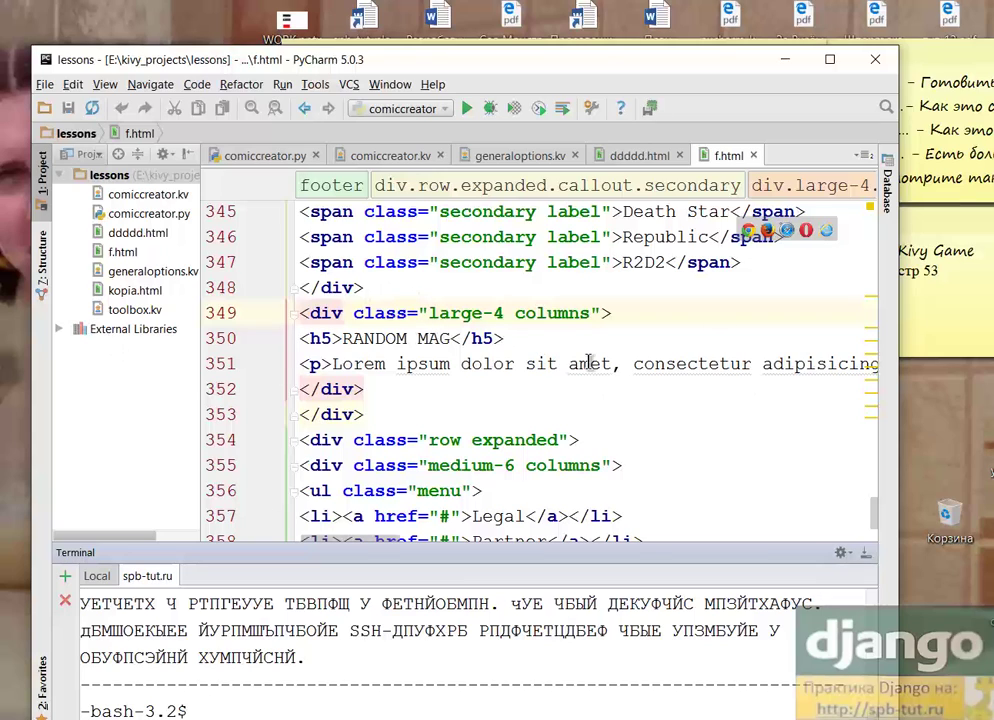
pyautogui.moveTo(431, 364)
pyautogui.click(203, 709)
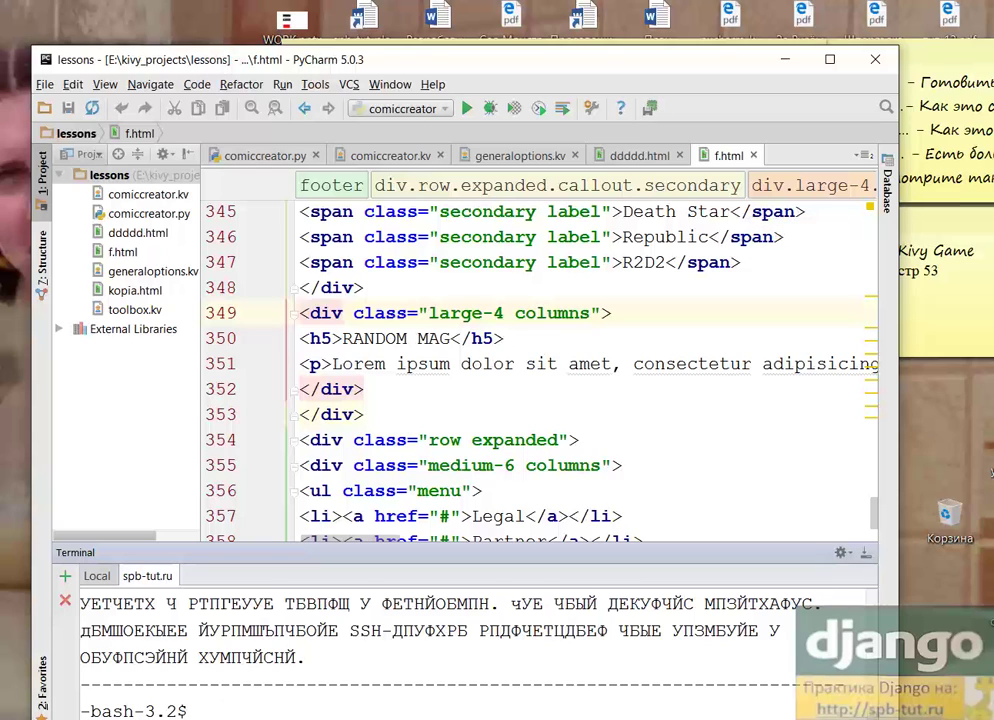
pyautogui.click(205, 709)
pyautogui.write('pwd')
pyautogui.press('Return')
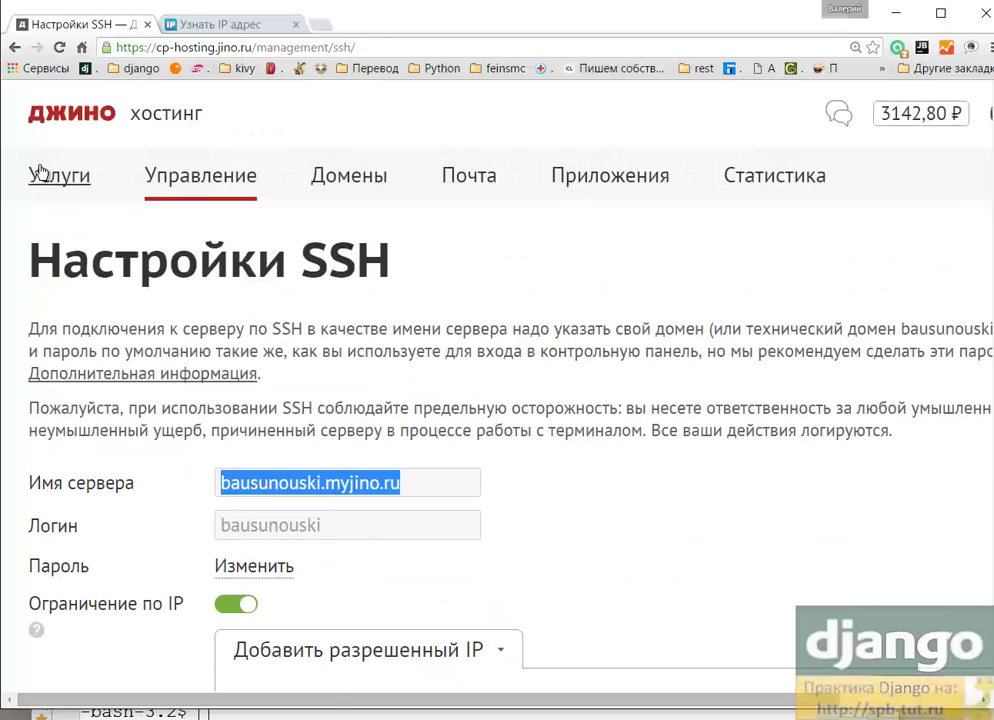
# Step: Open Jino's File Manager from Услуги > Управление to list the djangospb, djangotest and domains folders
pyautogui.click(59, 183)
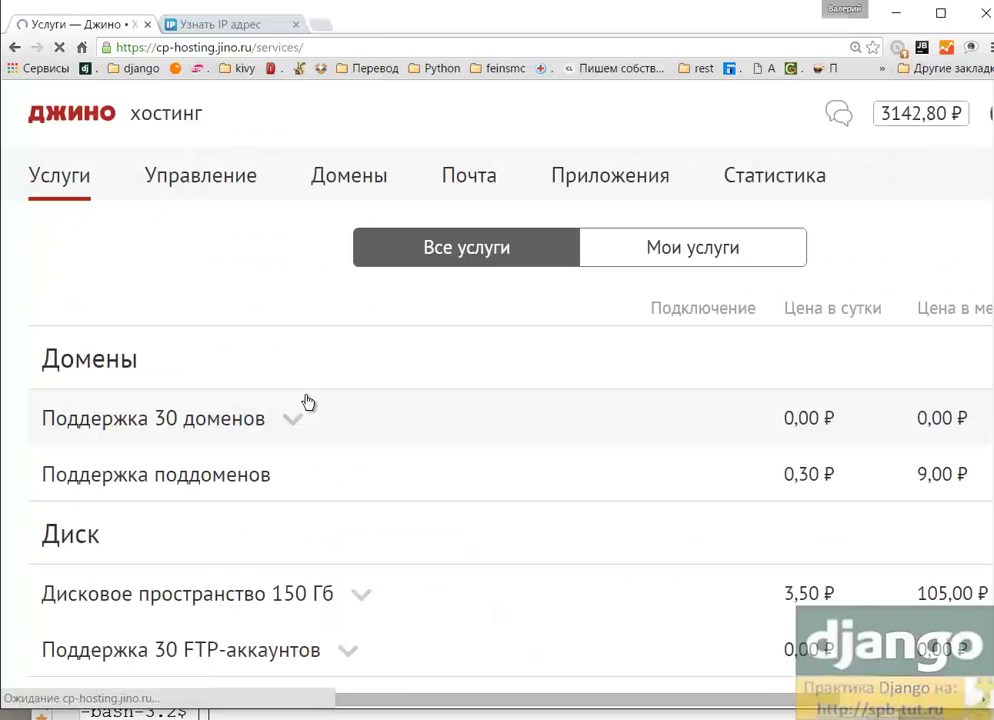
pyautogui.moveTo(155, 186)
pyautogui.click(198, 245)
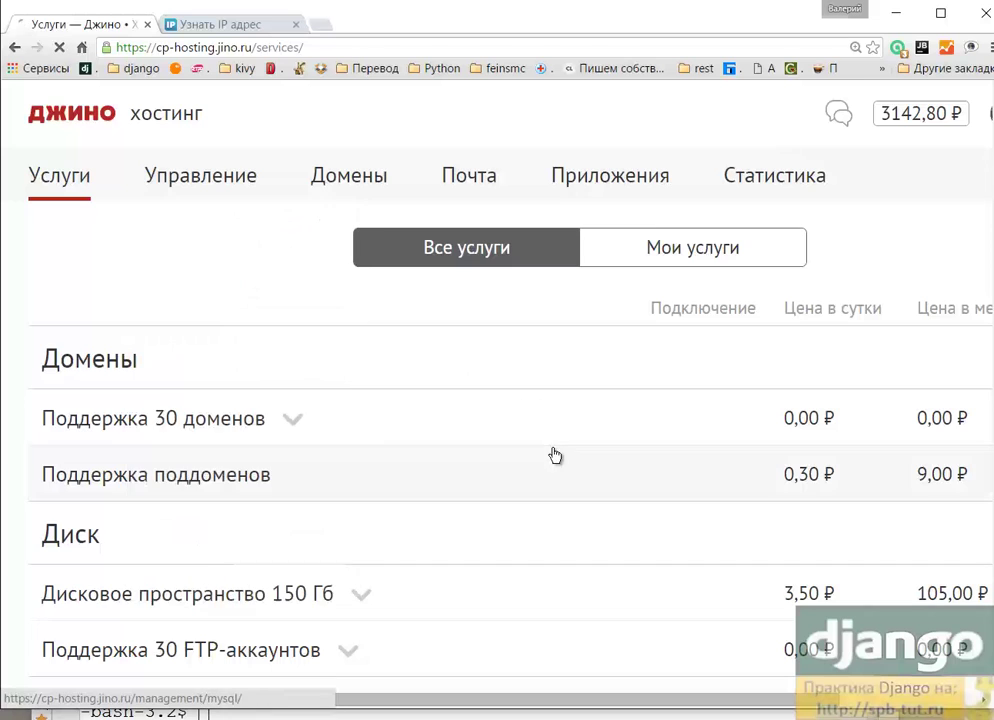
pyautogui.scroll(-4, 503, 315)
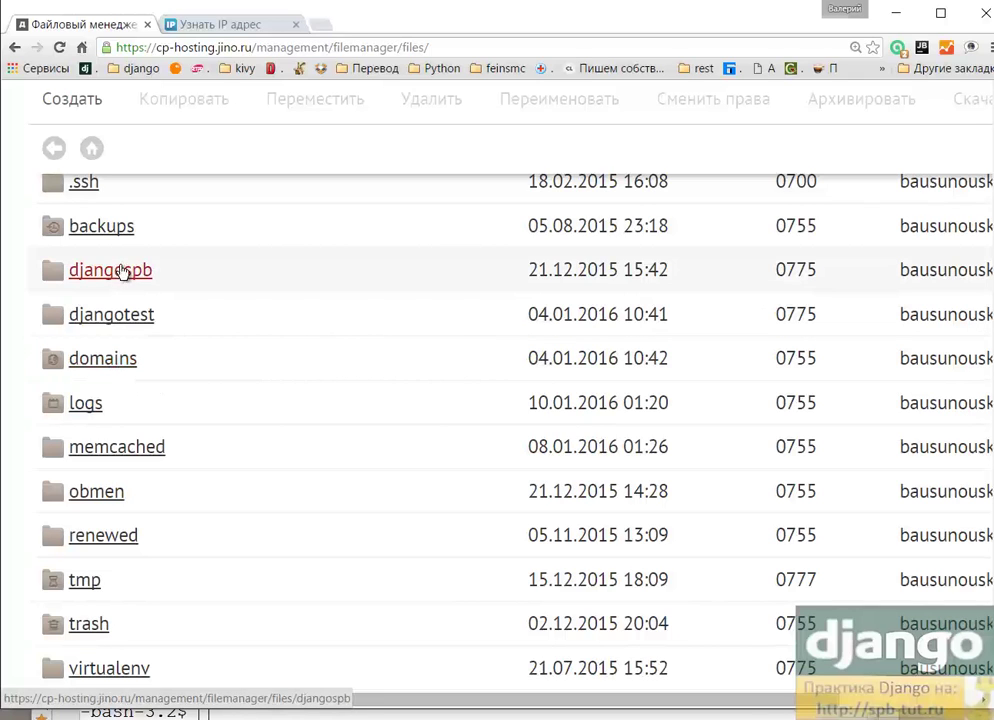
pyautogui.scroll(2, 211, 320)
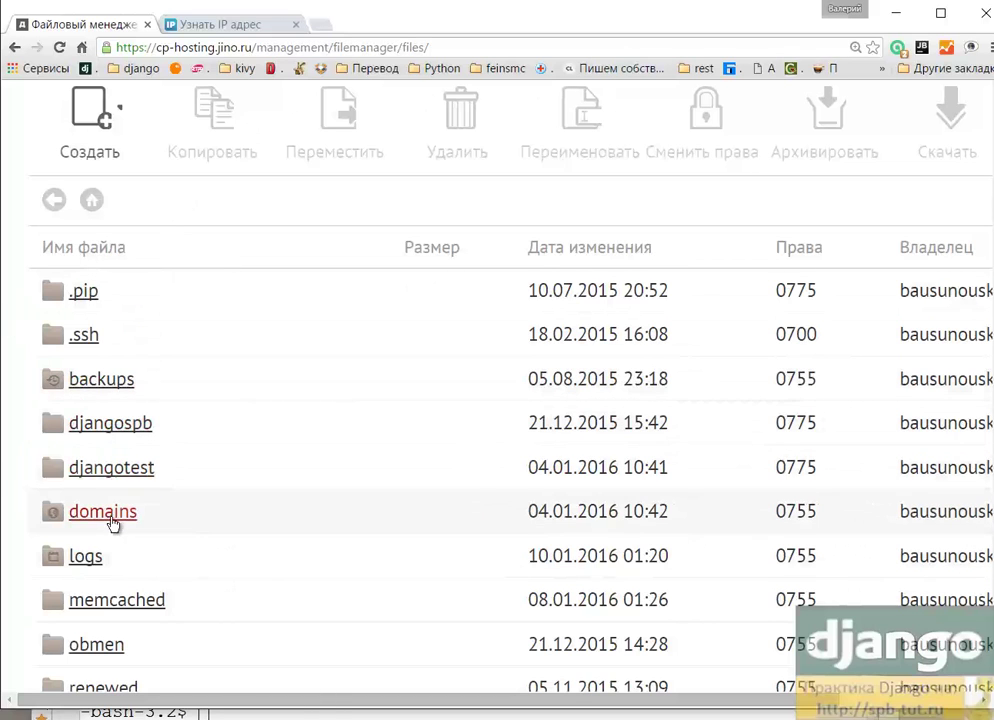
pyautogui.scroll(-2, 211, 481)
pyautogui.scroll(3, 200, 484)
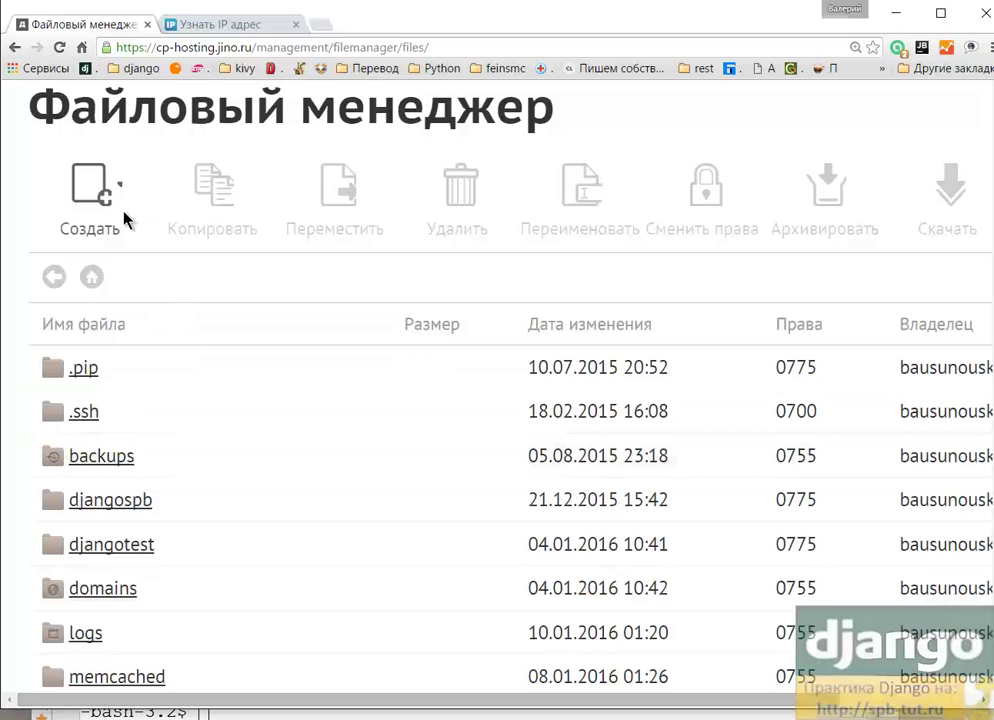
pyautogui.scroll(2, 195, 268)
pyautogui.moveTo(203, 180)
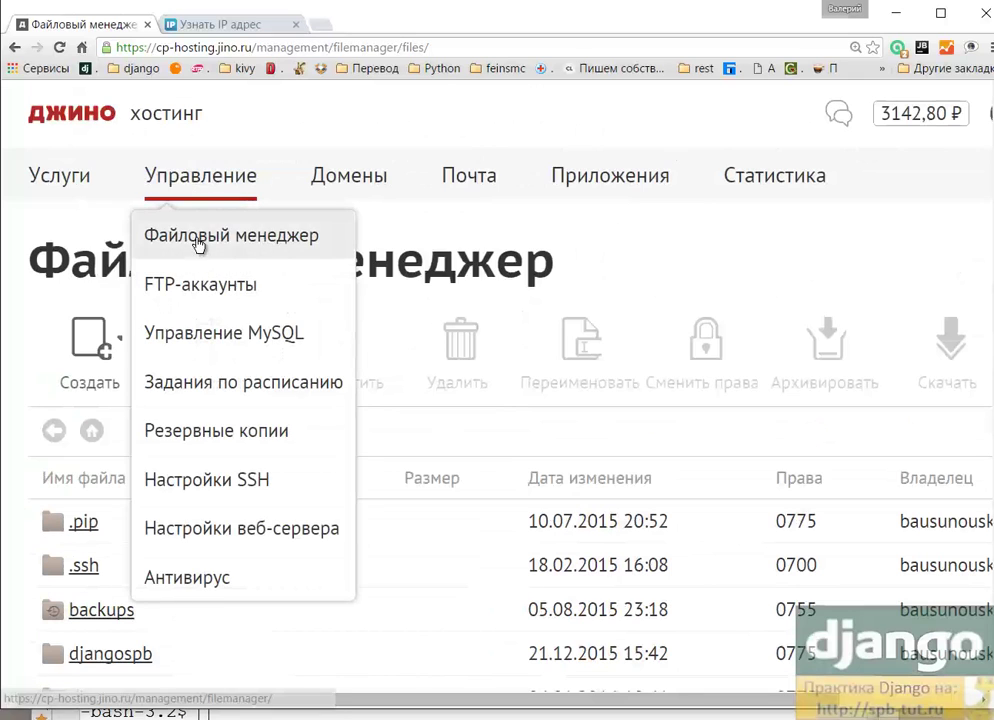
pyautogui.click(202, 240)
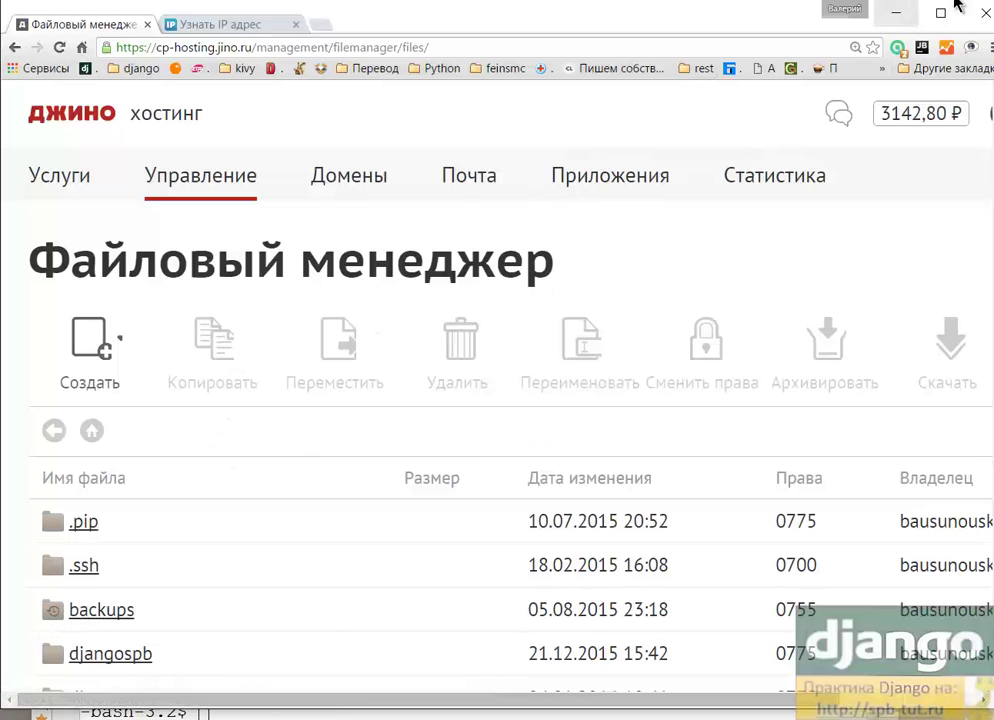
# Step: Return to PyCharm's spb-tut.ru terminal and review the remote home directory path printed by pwd
pyautogui.click(893, 13)
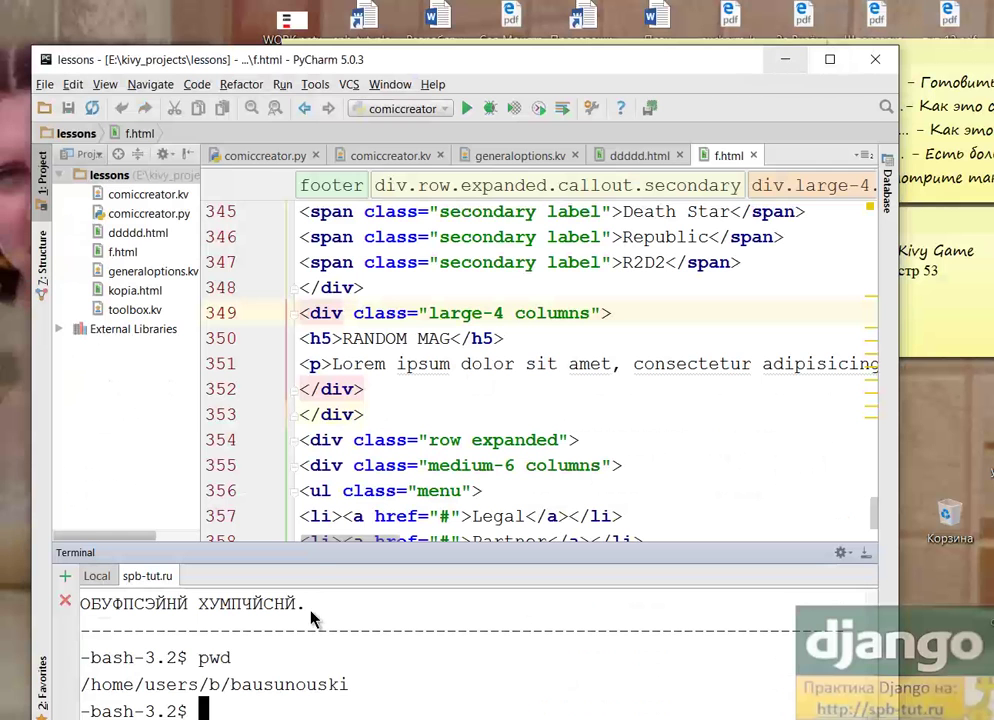
pyautogui.moveTo(362, 684); pyautogui.dragTo(28, 694)
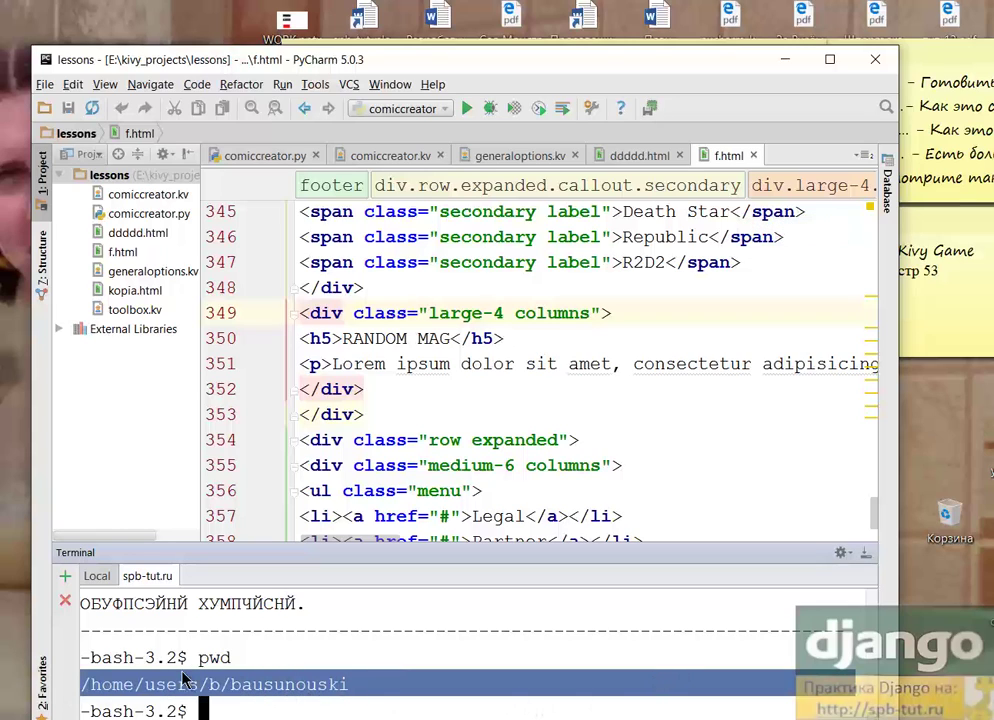
pyautogui.click(340, 692)
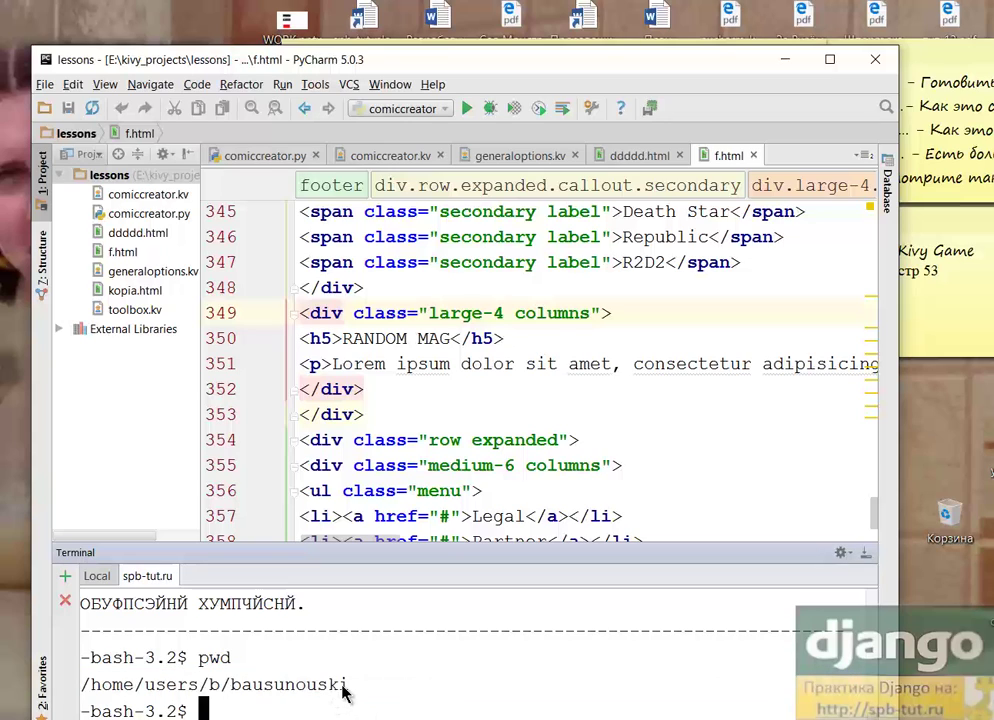